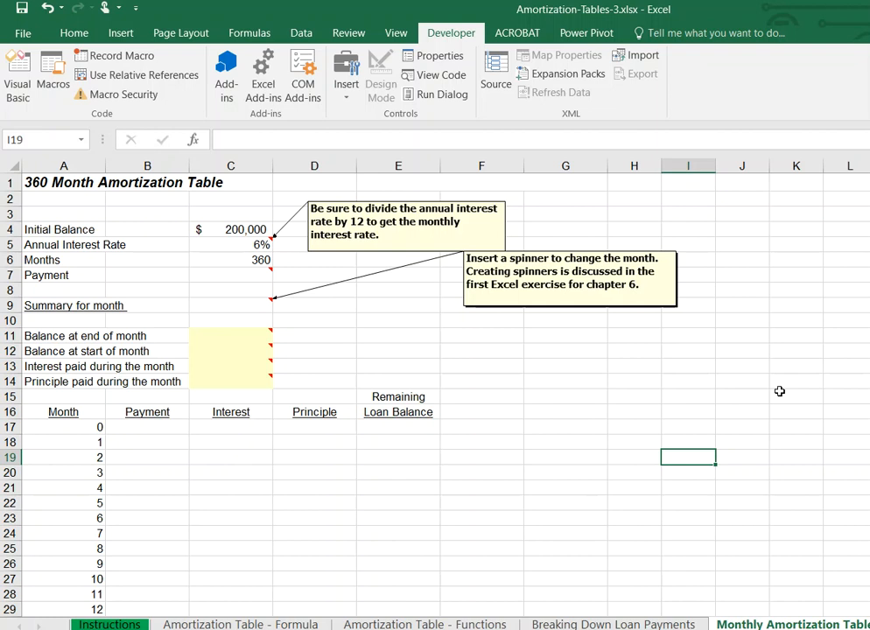
Calculate the monthly loan payment in C7 with the formula =pmt(C5/12,C6,-C4)
drag(241, 337, 225, 377)
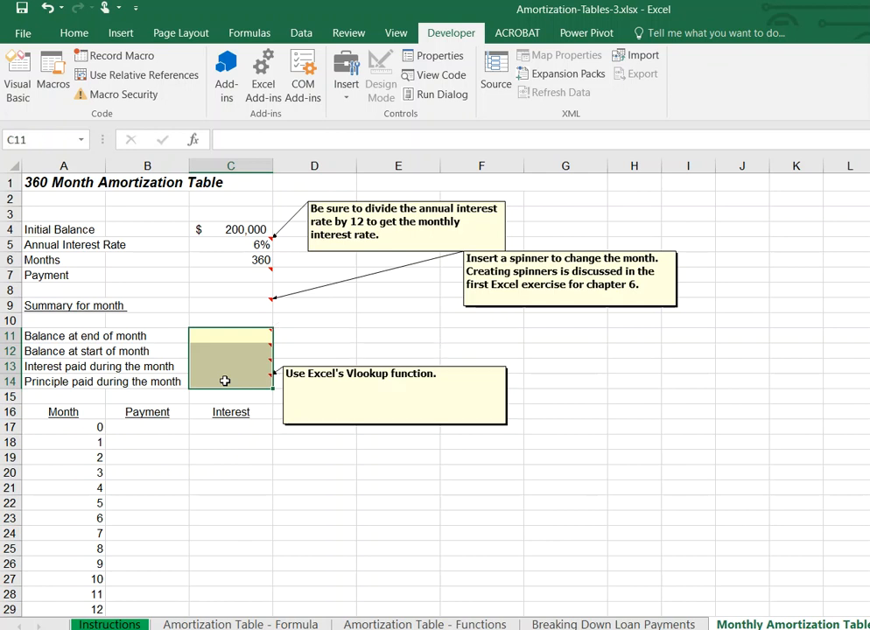
click(245, 274)
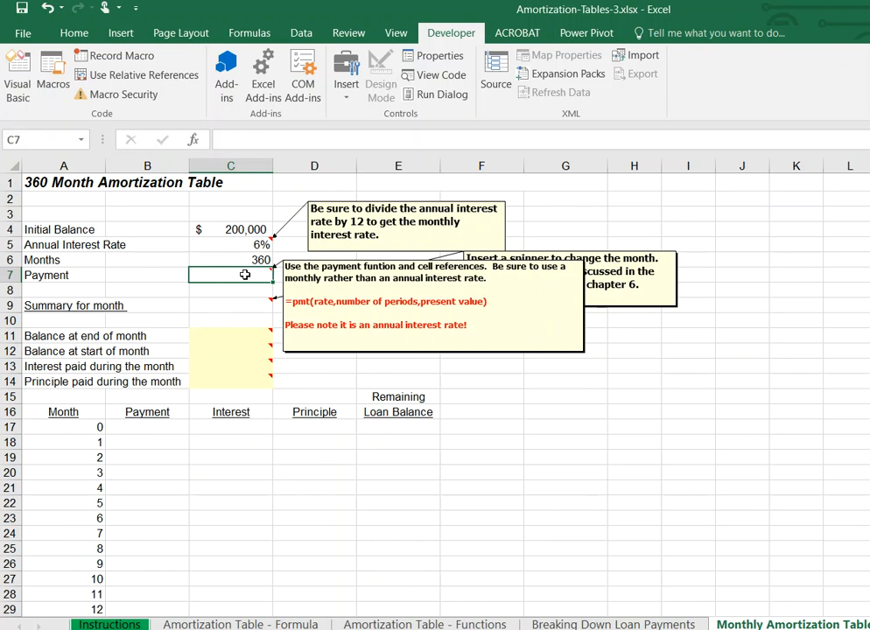
text(=pm)
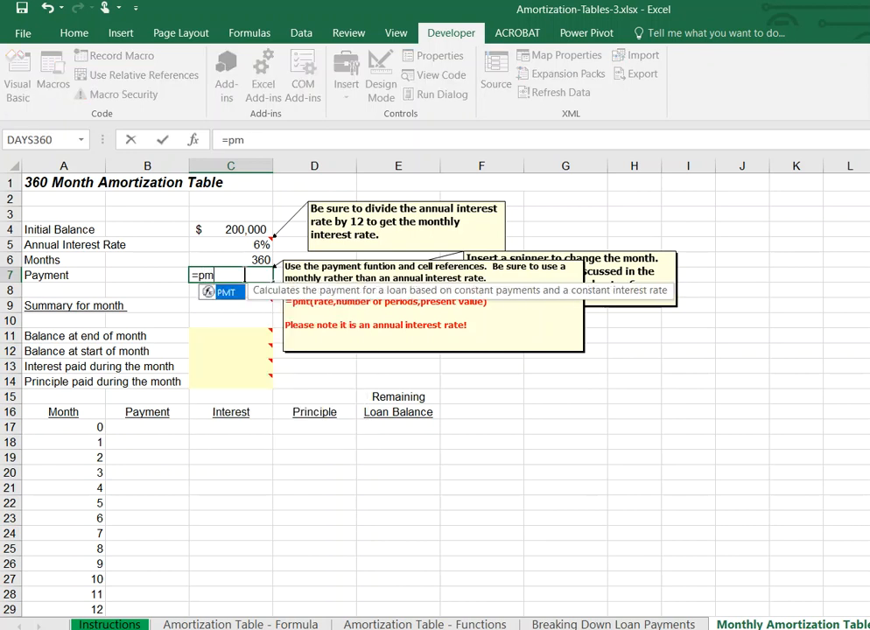
text(t()
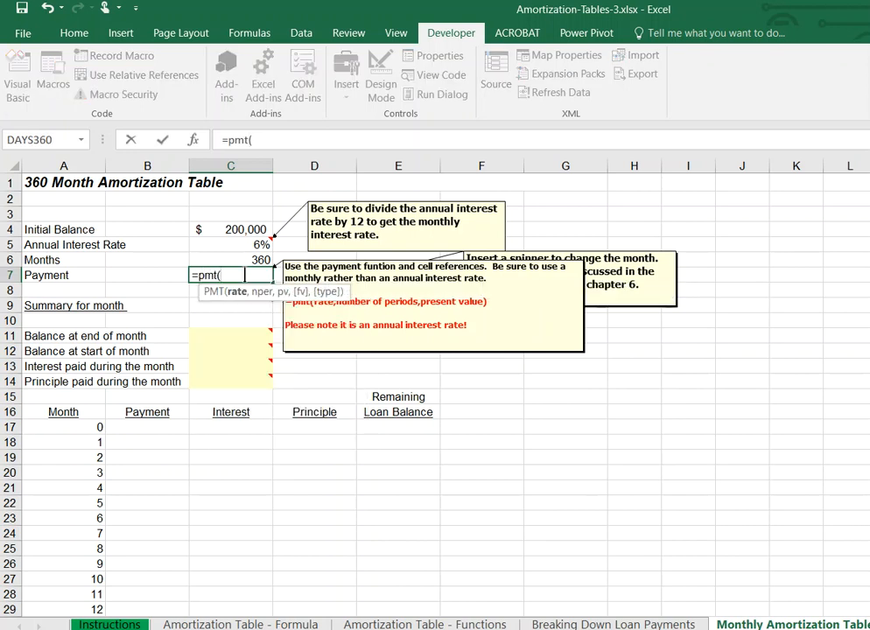
click(246, 244)
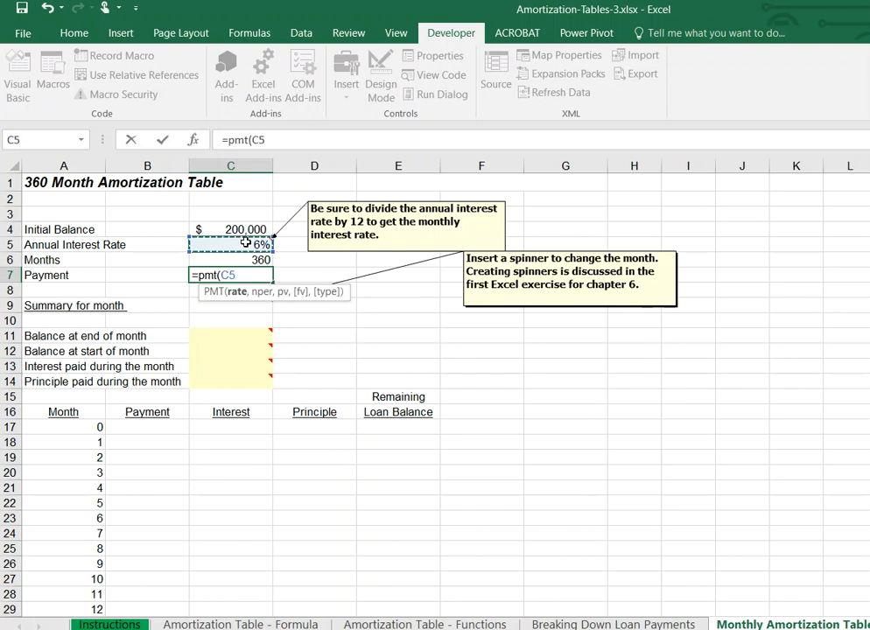
text(/)
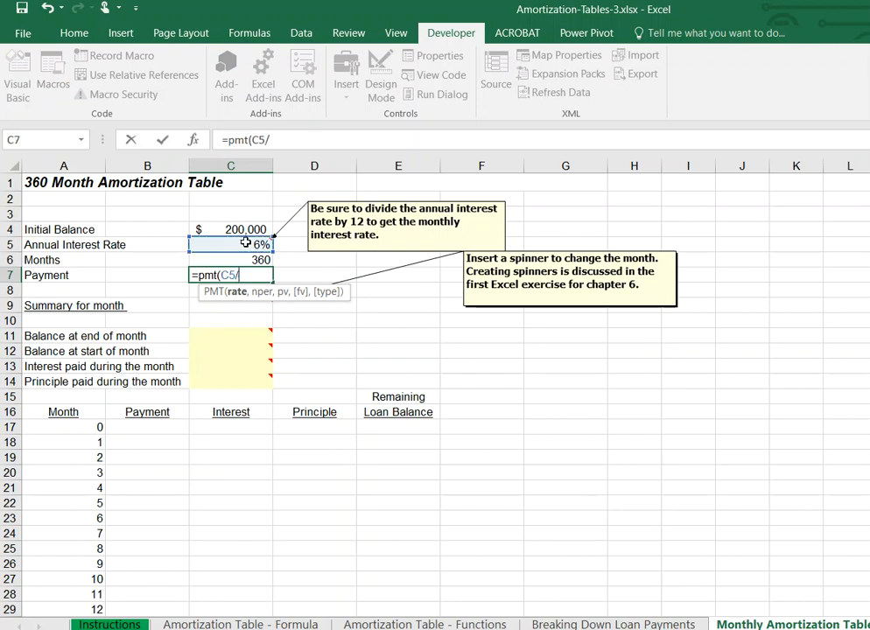
text(12,)
click(246, 261)
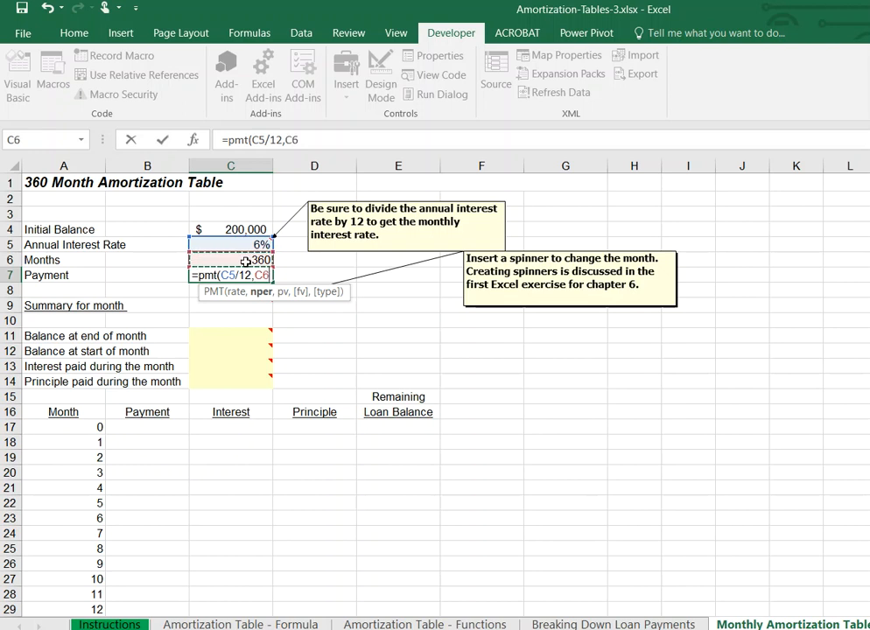
text(,)
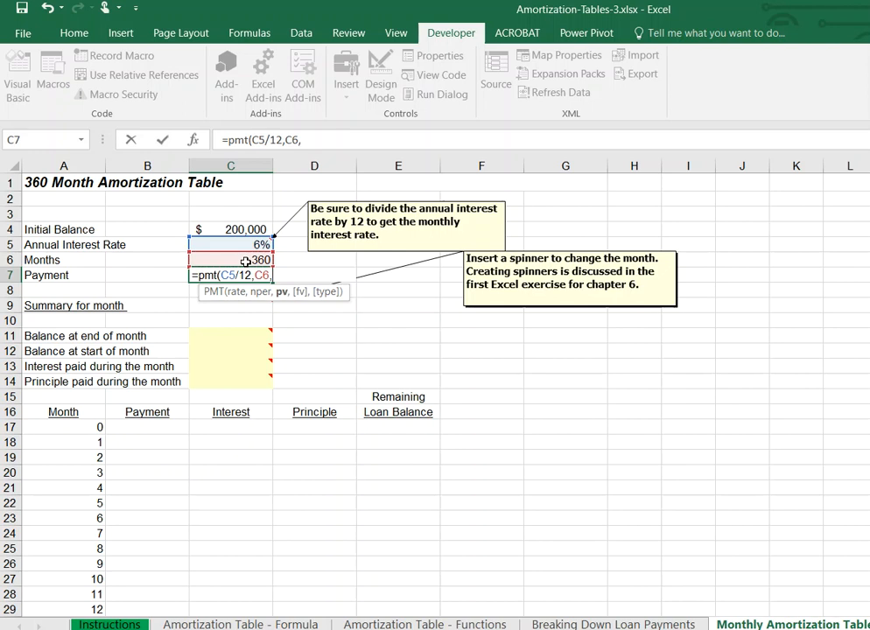
text(-)
click(248, 229)
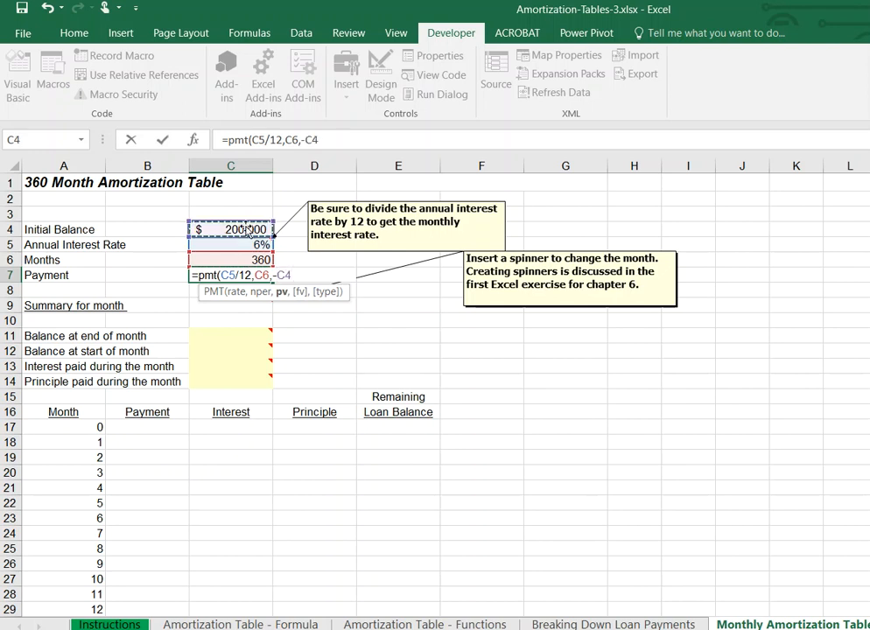
text())
key(Return)
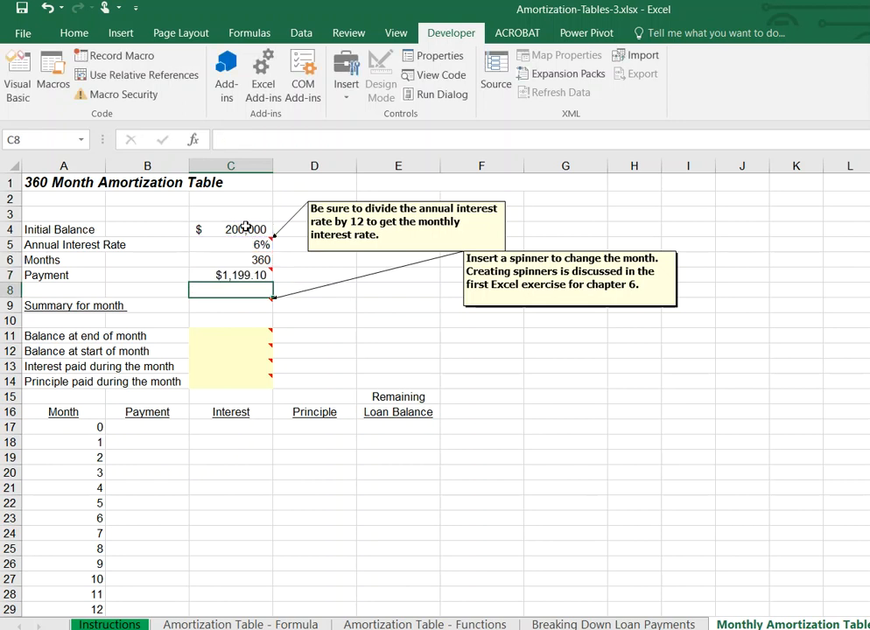
Link the month 1 payment in B18 to the calculated payment with an absolute reference, =$C$7
click(145, 445)
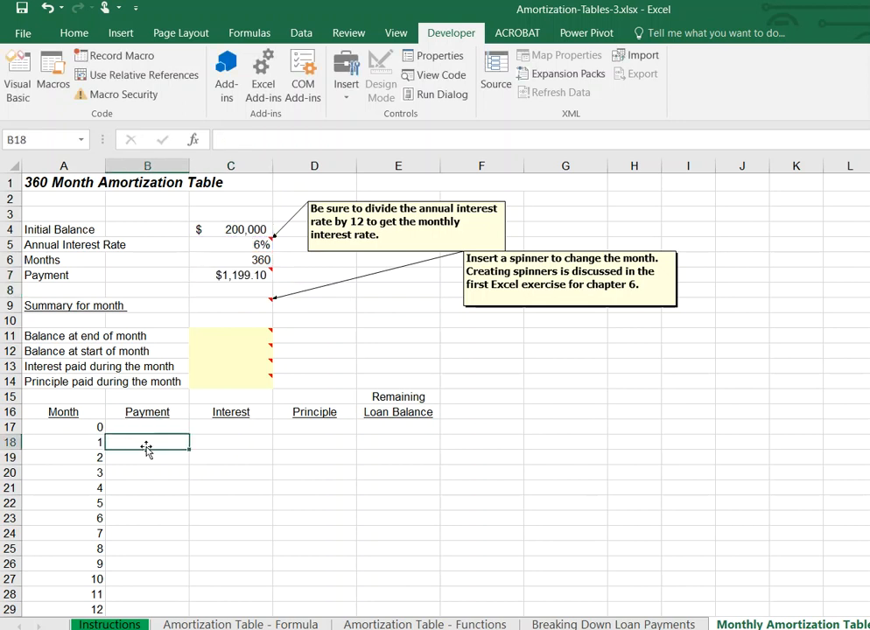
text(=)
click(240, 274)
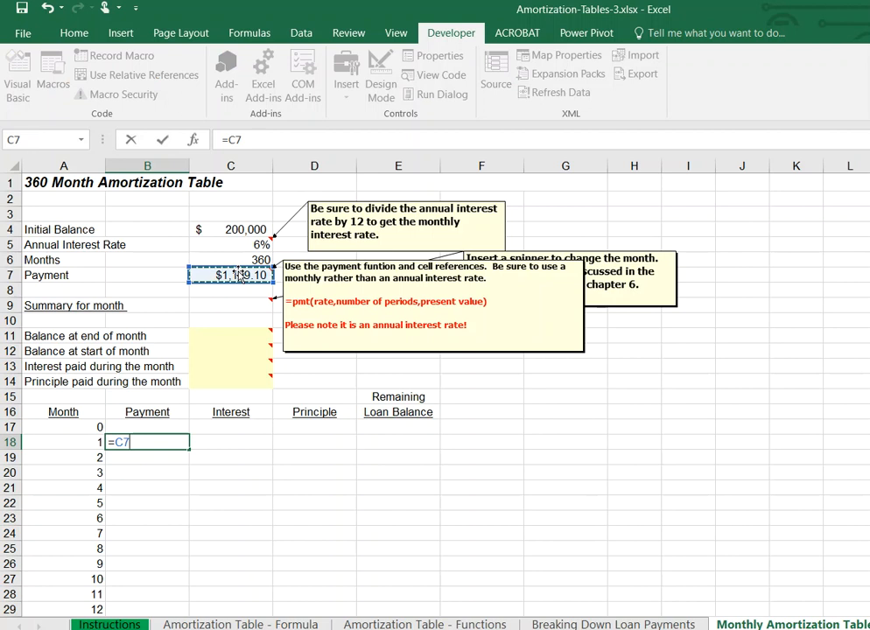
key(F4)
key(Return)
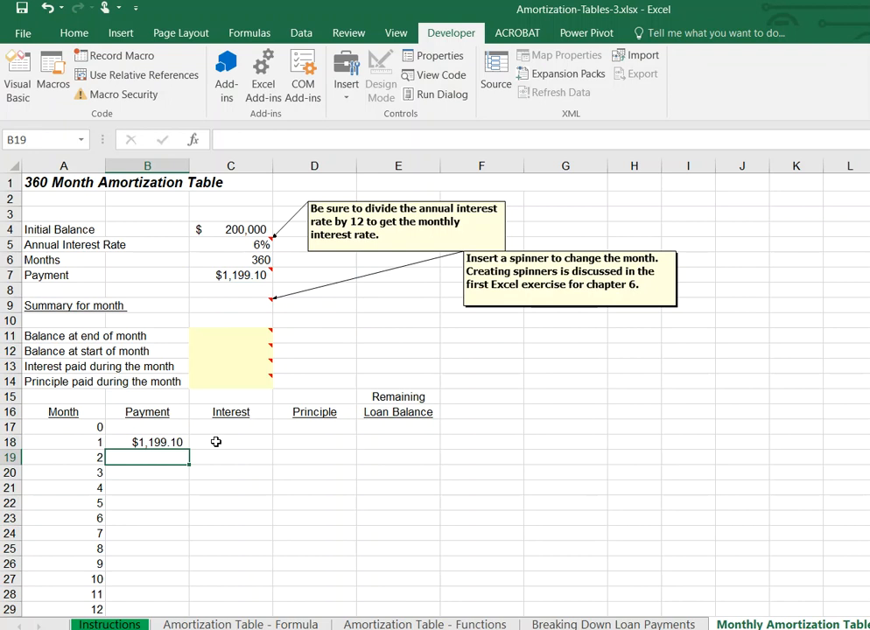
Set the month 0 remaining loan balance in E17 to the initial balance with =C4
click(405, 429)
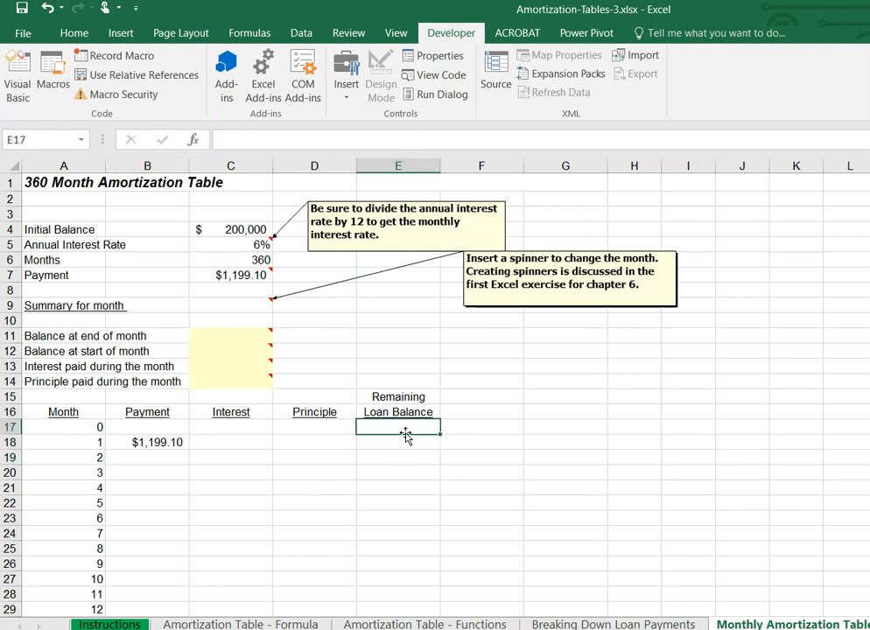
text(=)
click(246, 229)
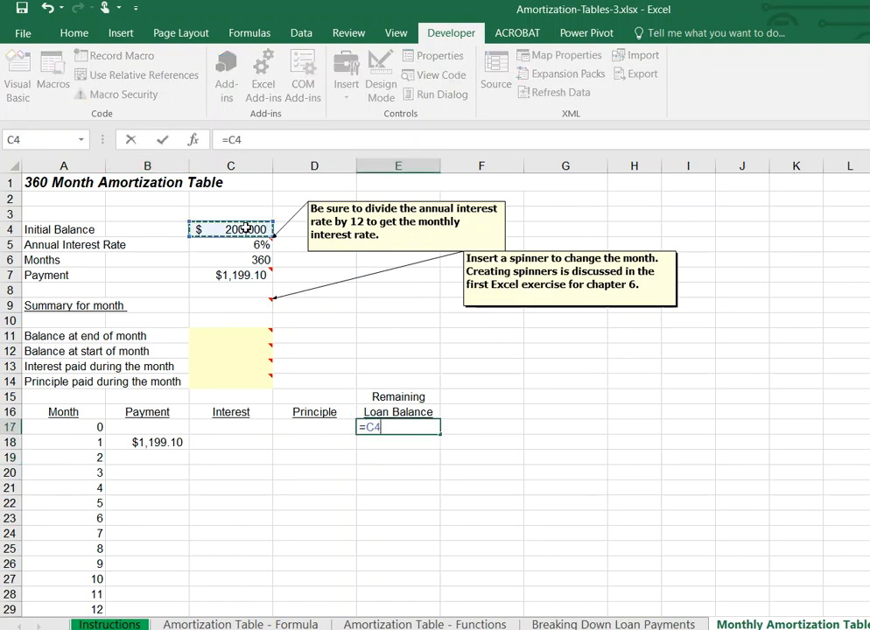
key(Return)
Calculate the month 1 interest in C18 with =E17*$C$5/12, keeping the rate reference absolute
click(217, 444)
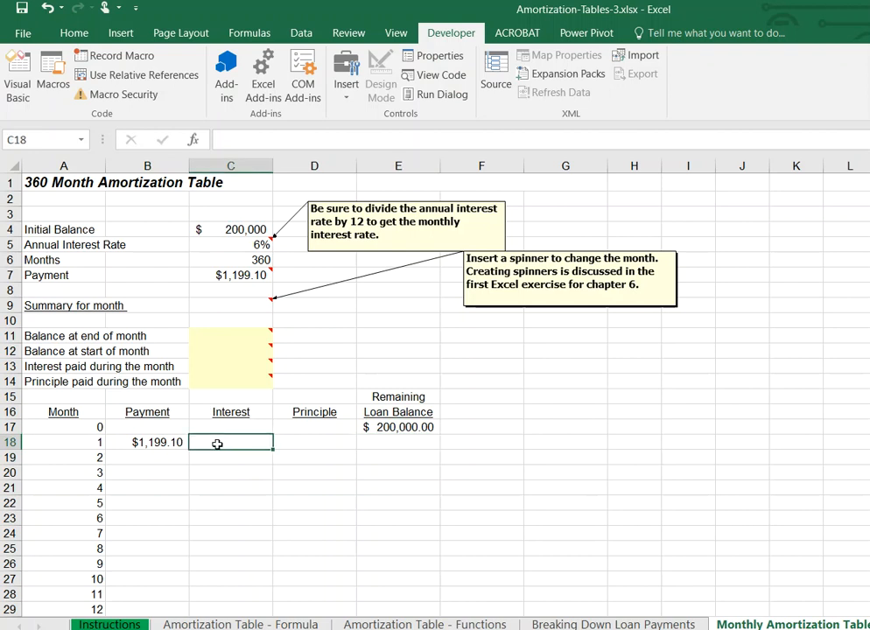
text(=)
click(387, 428)
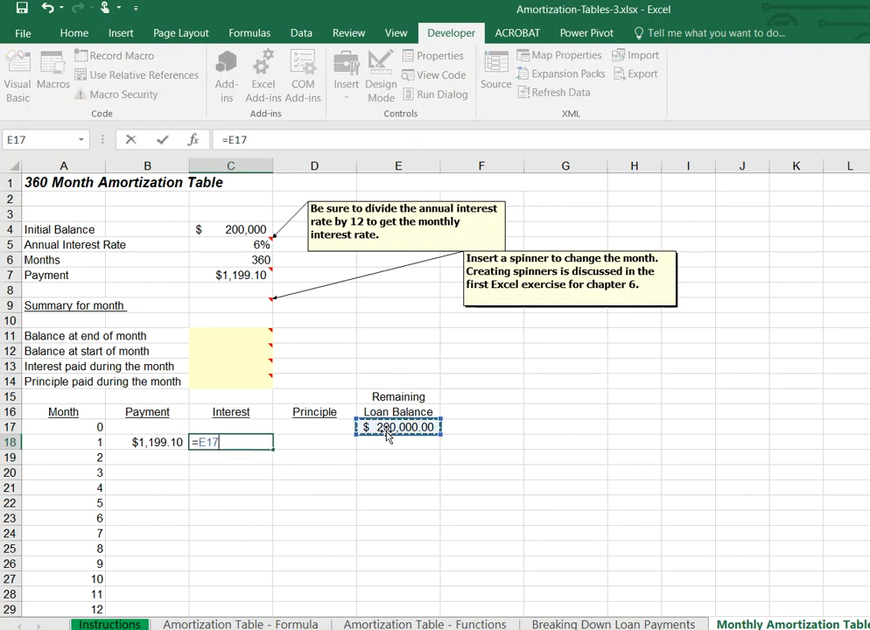
text(*)
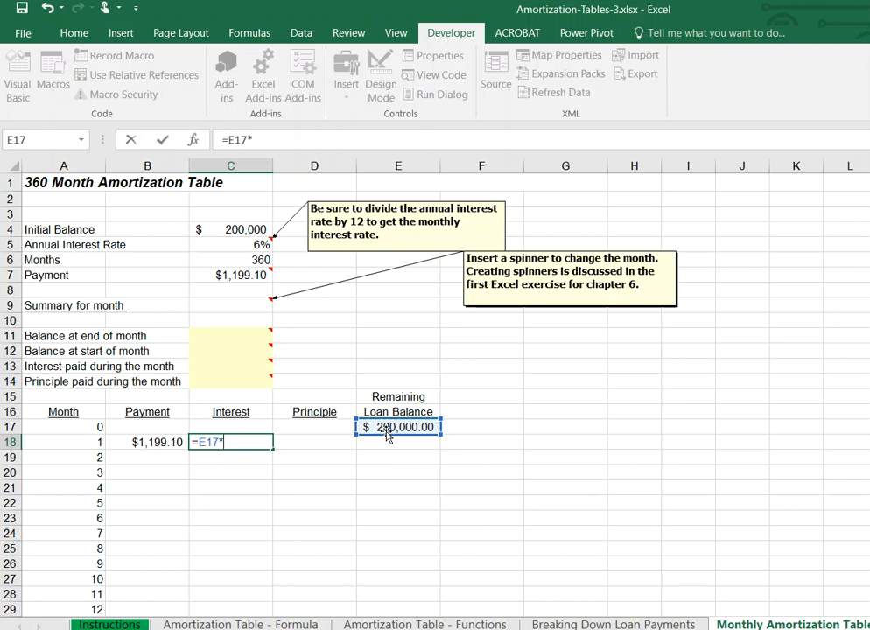
click(250, 243)
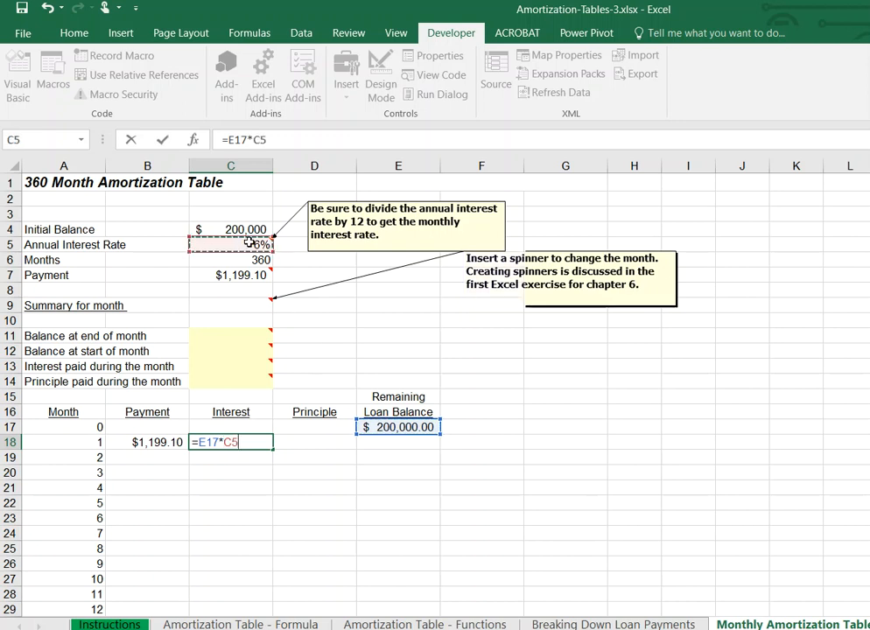
text(/12)
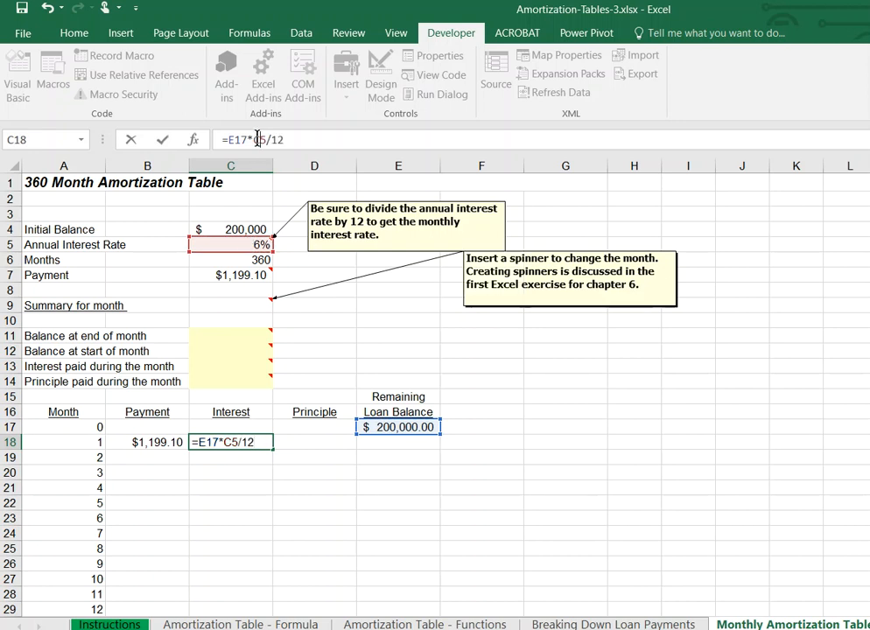
key(F4)
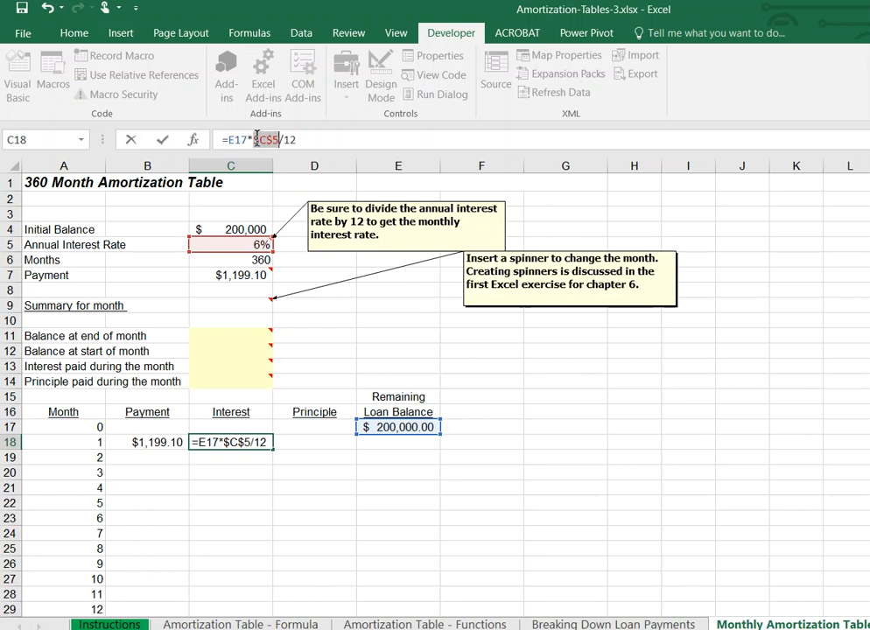
key(Return)
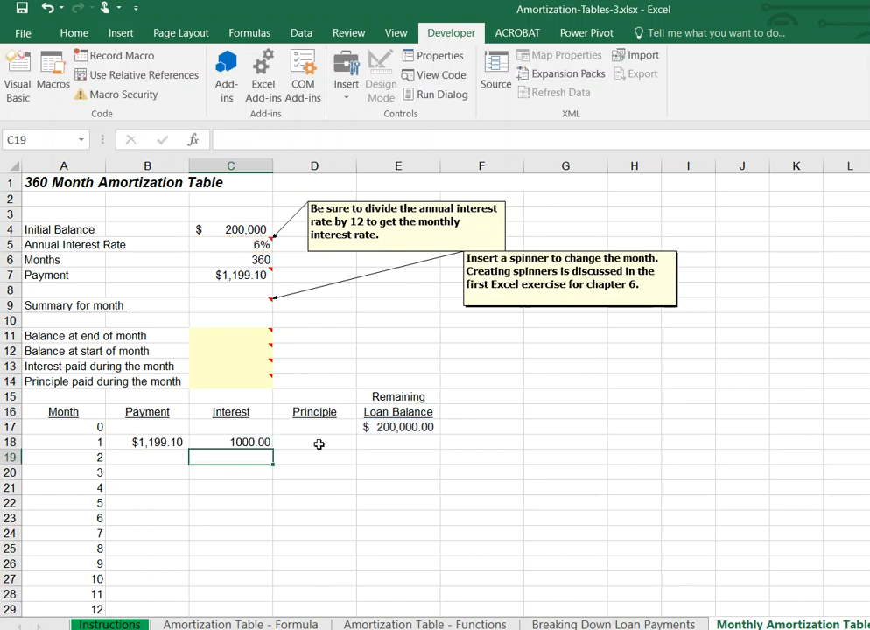
Calculate the month 1 principle in D18 as payment minus interest, =B18-C18
click(319, 444)
text(=)
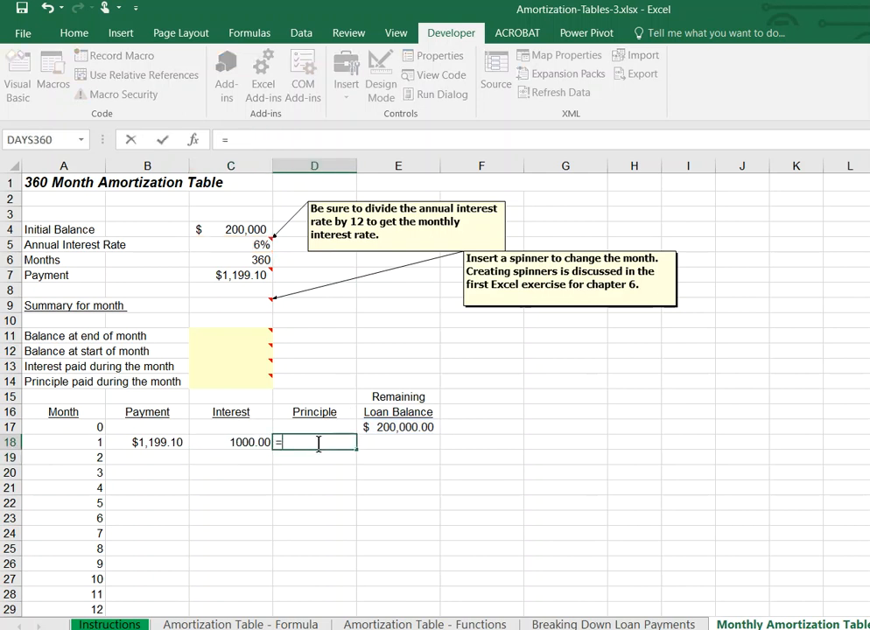
click(172, 442)
text(-)
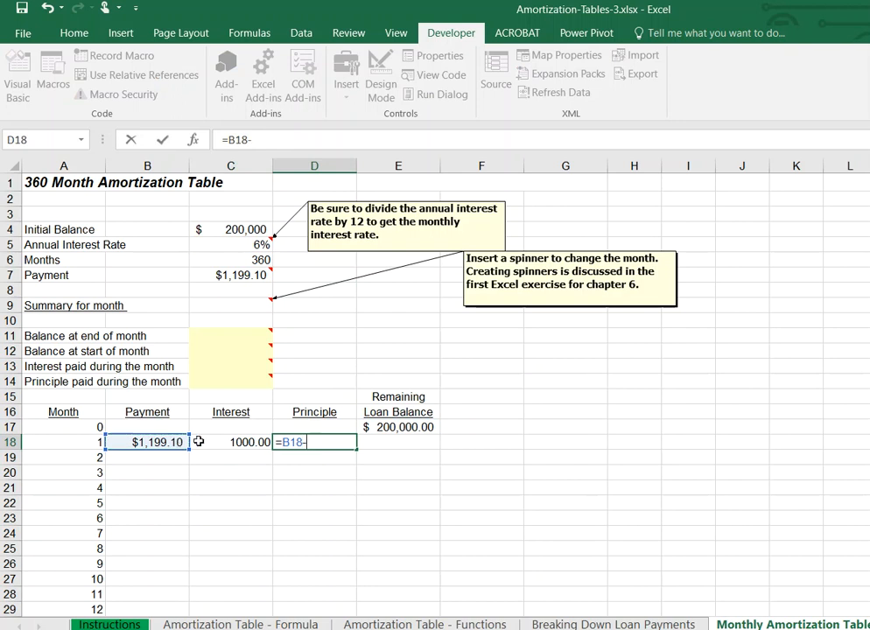
click(215, 443)
key(Return)
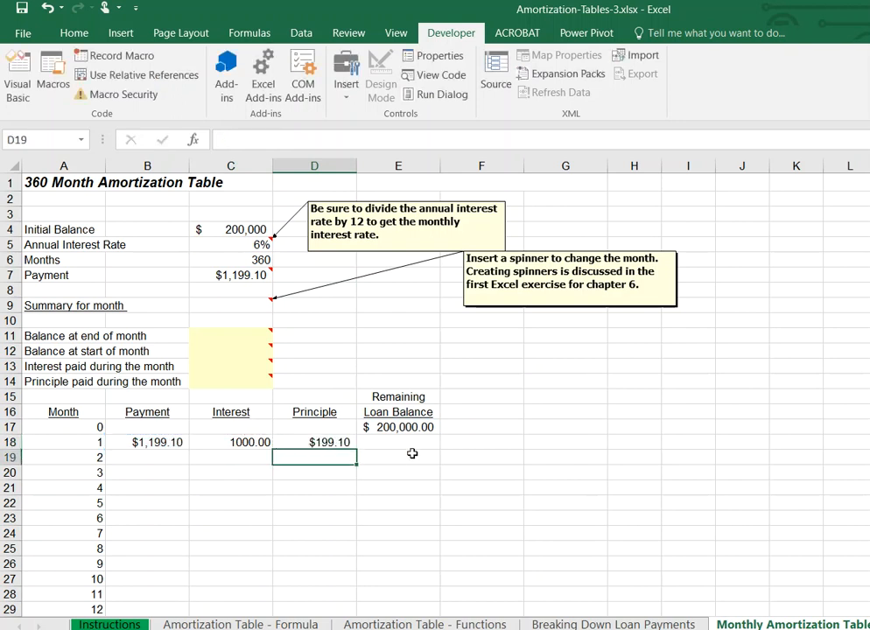
Calculate the month 1 remaining loan balance in E18 as the previous balance minus principle, =E17-D18
click(412, 444)
text(=)
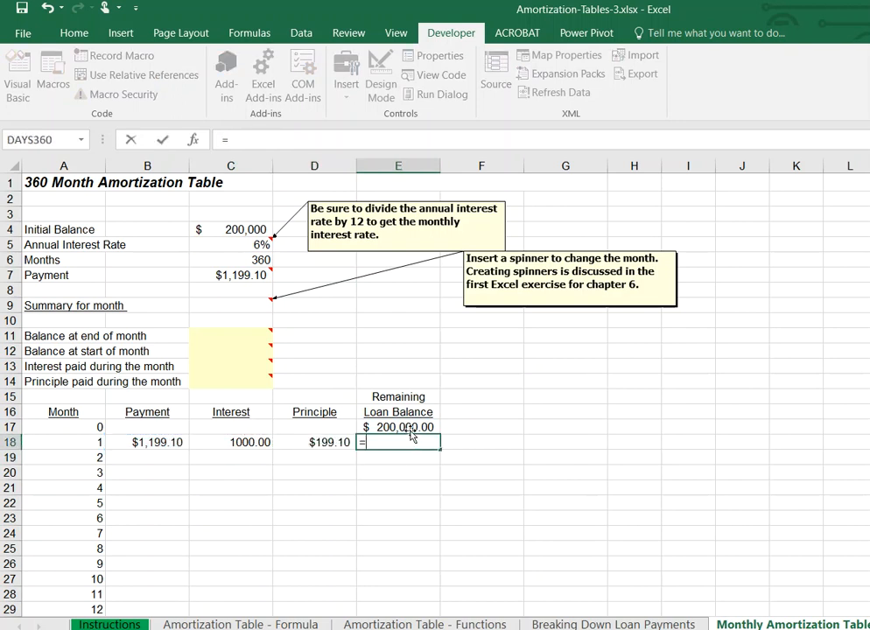
click(406, 427)
text(-)
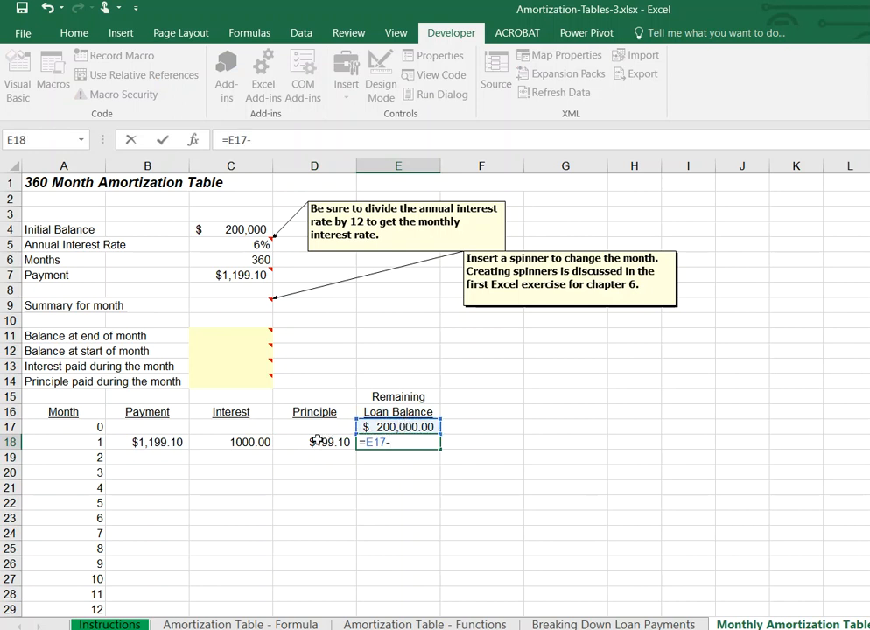
click(320, 442)
key(Return)
Fill the month 1 formulas in B18:E18 down through the remaining months of the table
drag(175, 443, 466, 588)
scroll(578, 473, up, 7)
click(595, 429)
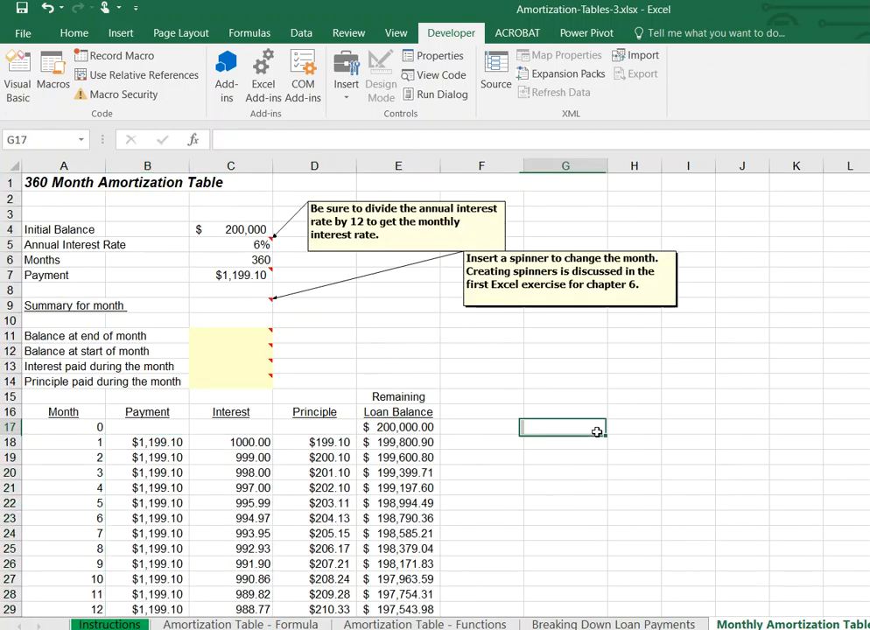
Enter 12 as the summary month in C9
click(200, 301)
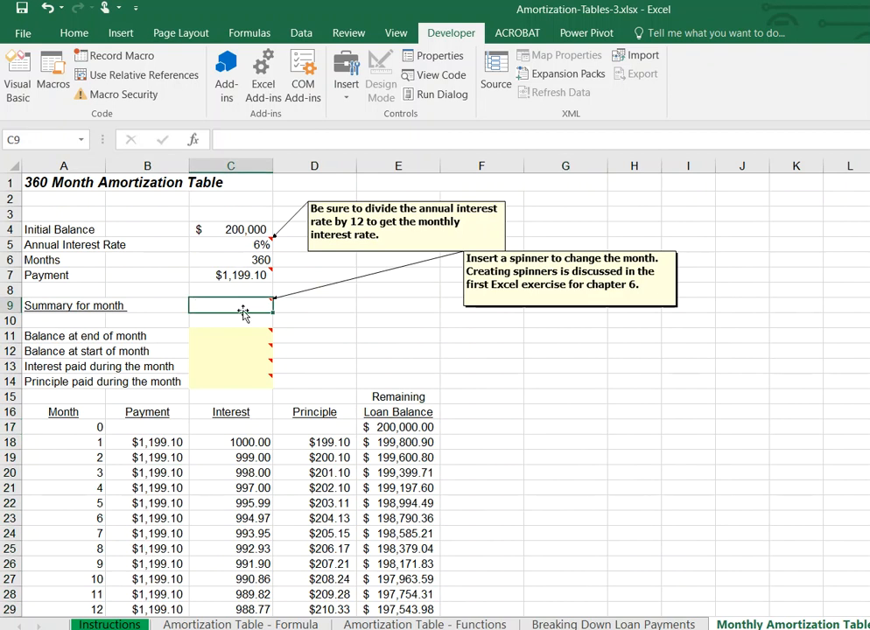
text(12)
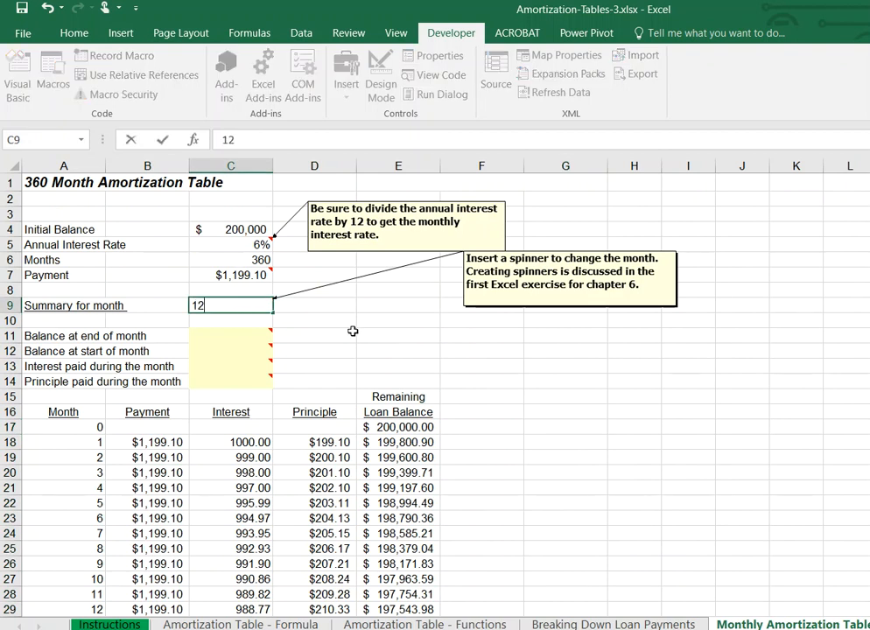
click(357, 335)
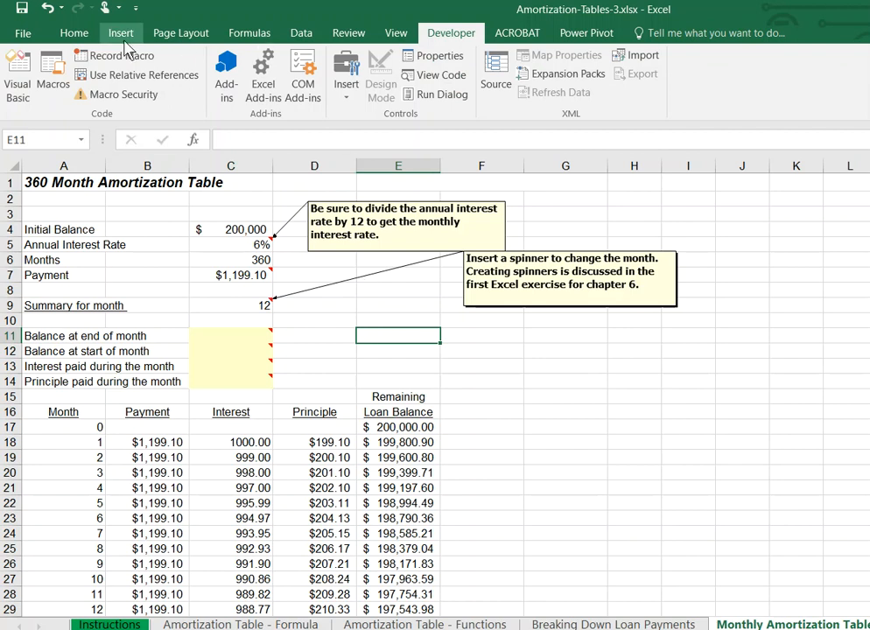
Insert a spinner form control and place it beside the summary month cell C9
click(73, 32)
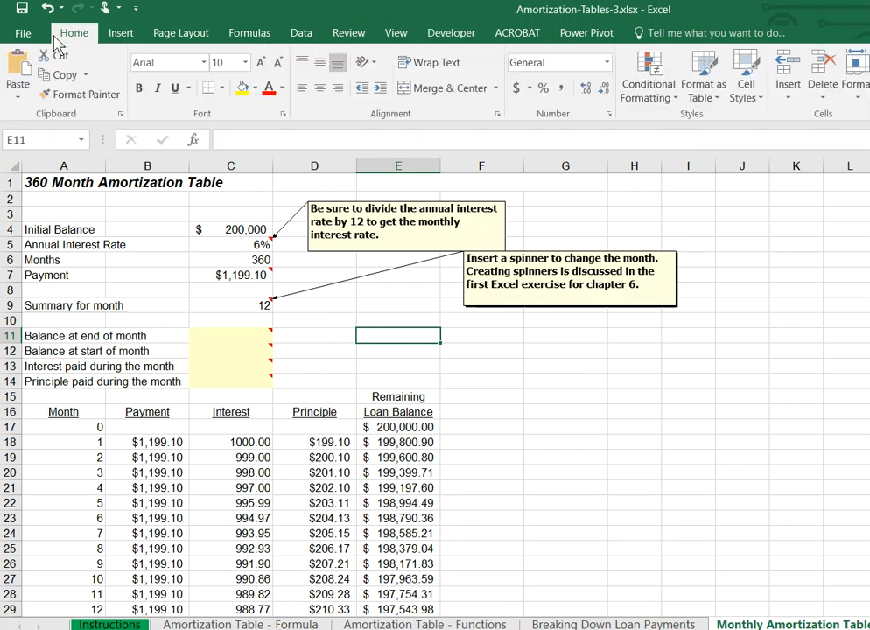
click(447, 36)
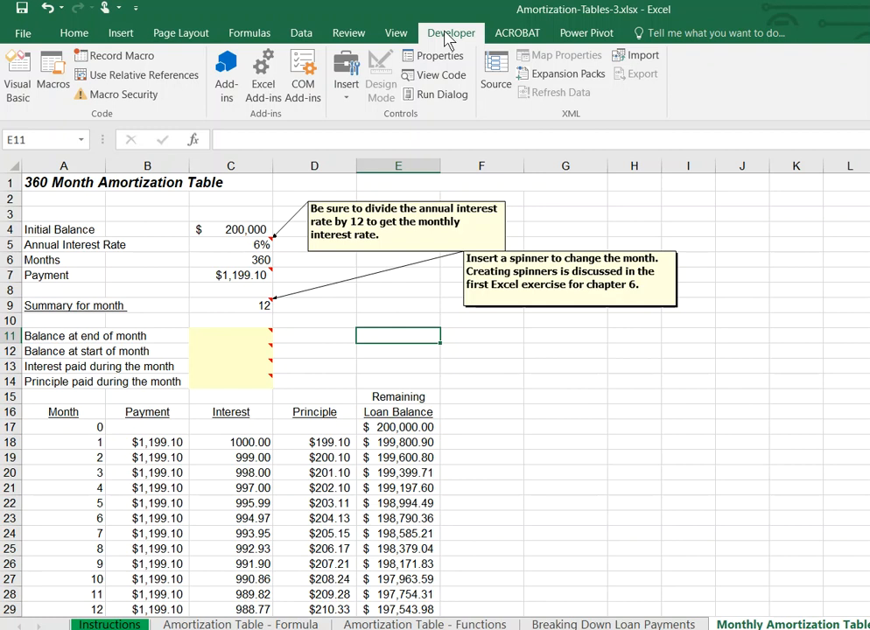
click(347, 87)
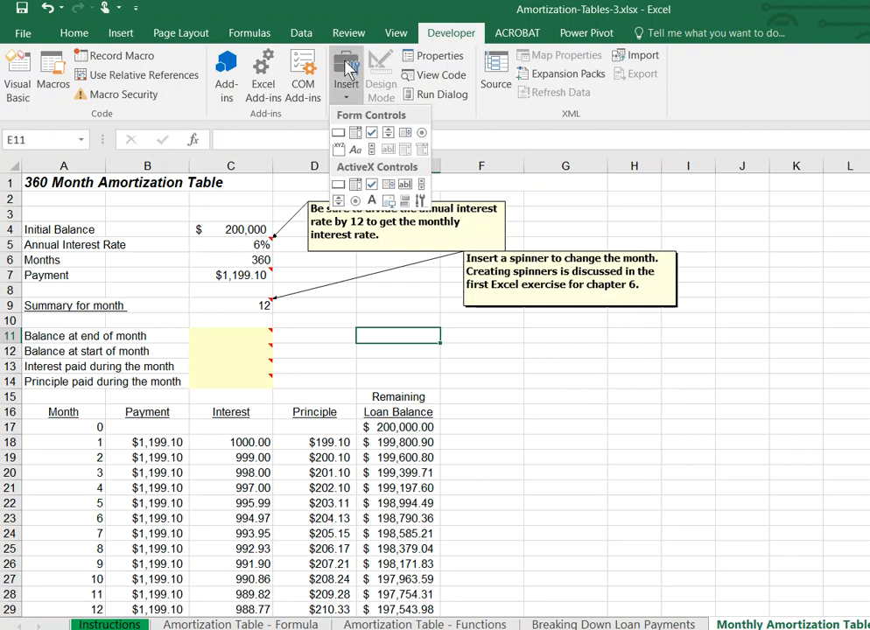
click(389, 133)
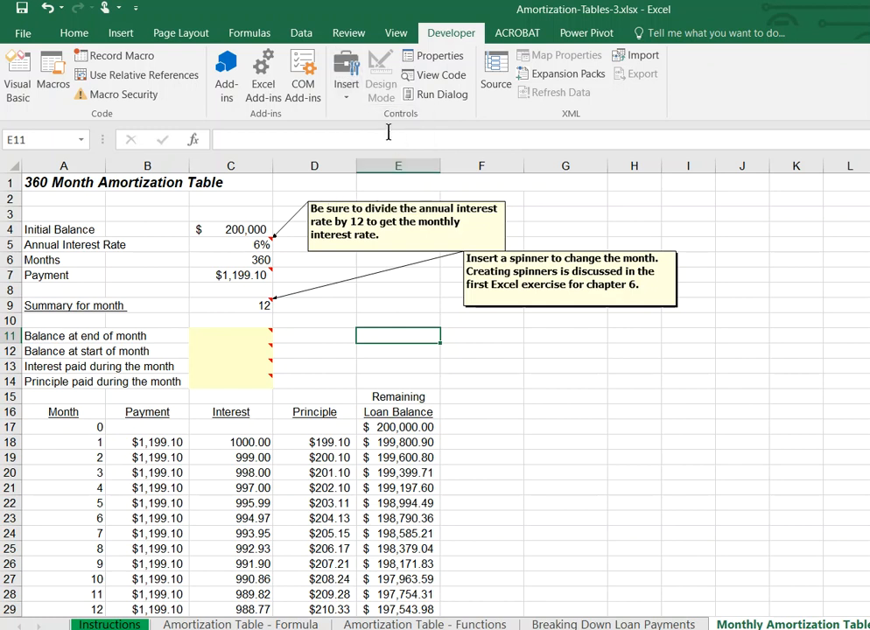
mouse_move(326, 303)
mouse_down()
mouse_move(411, 385)
mouse_move(391, 337)
mouse_up()
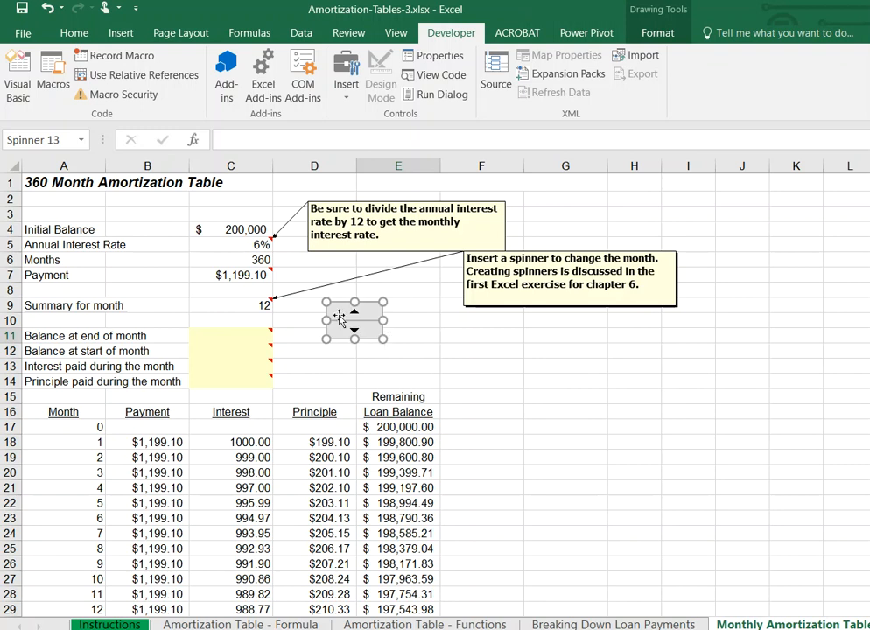
drag(336, 313, 297, 291)
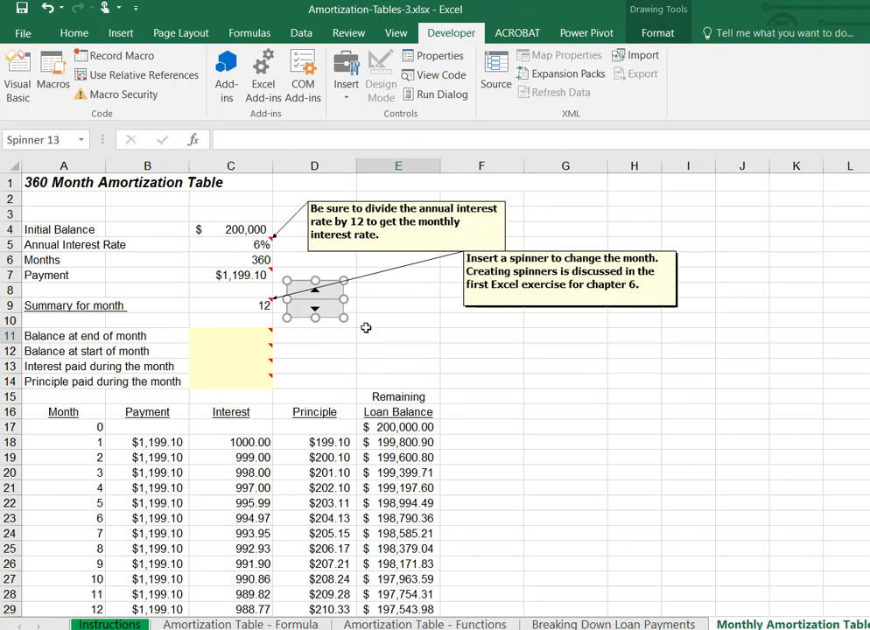
Configure the spinner with a current value of 12, a maximum value of 360 and a cell link to $C$9
right_click(313, 302)
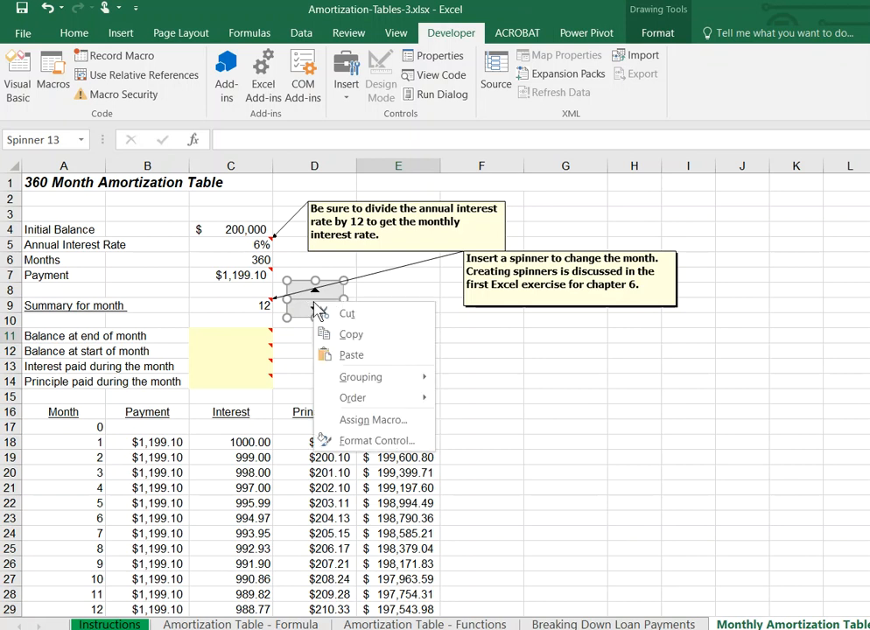
click(355, 443)
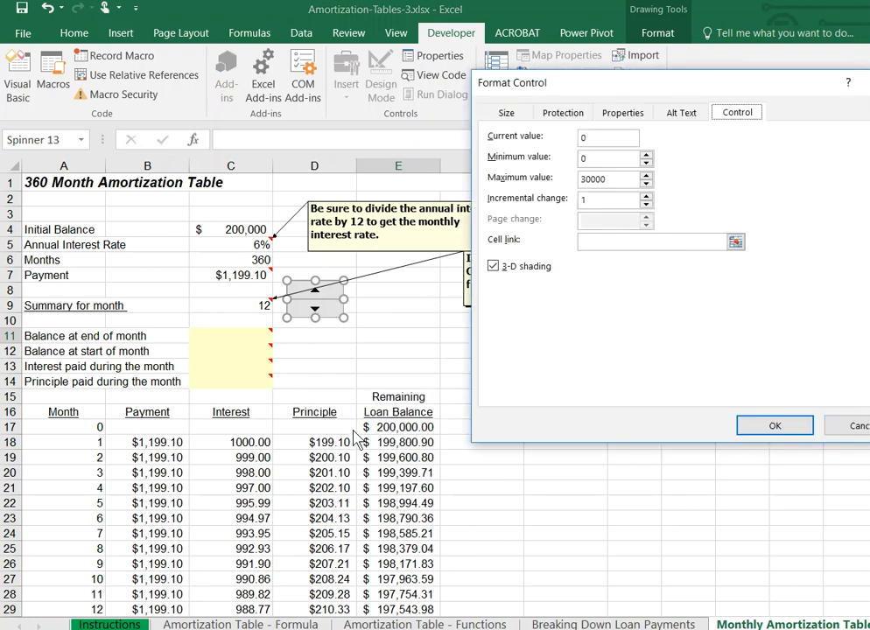
double_click(588, 135)
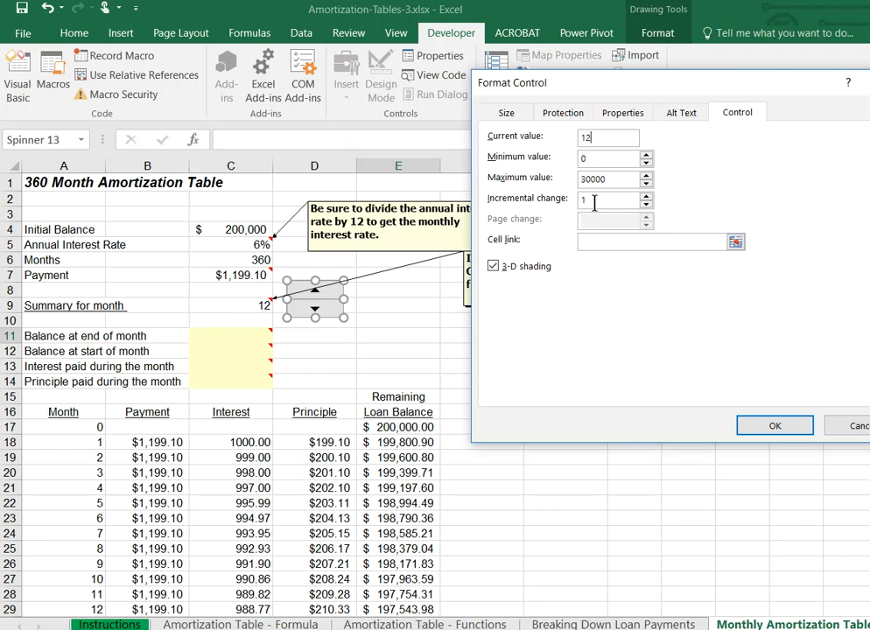
drag(618, 177, 557, 190)
text(360)
click(596, 242)
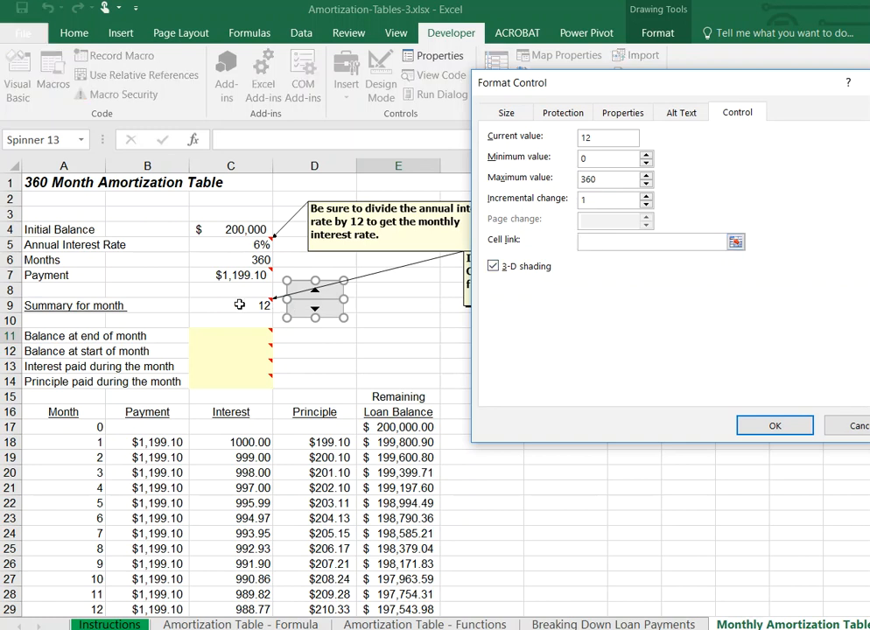
click(239, 304)
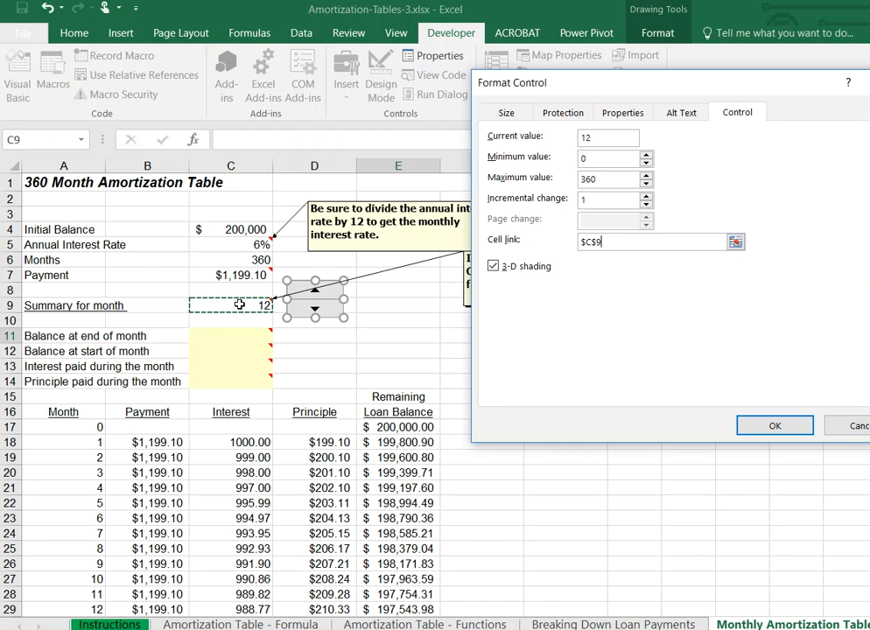
key(Return)
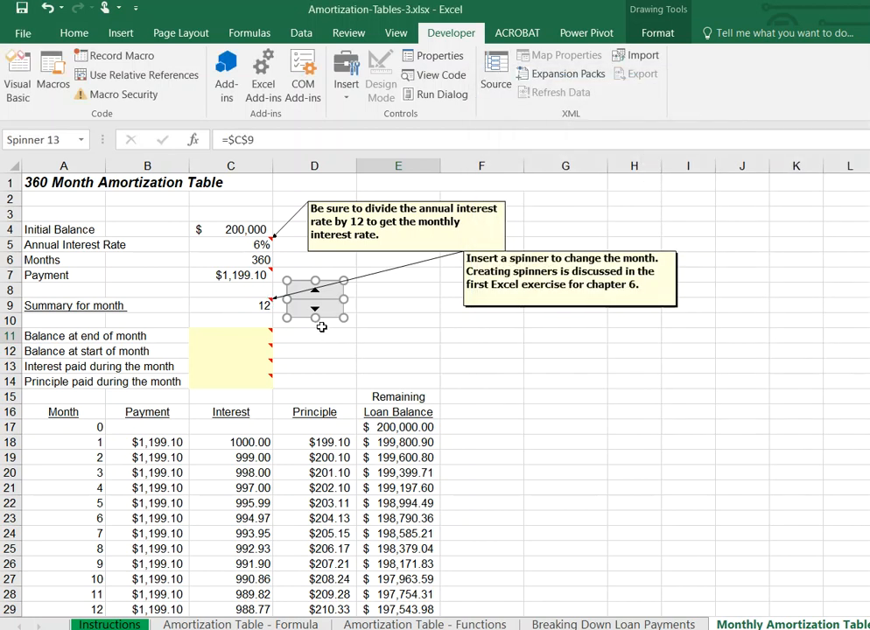
Use the spinner to set the summary month to 10 and inspect that month's interest and principle in the table
click(442, 353)
click(316, 294)
click(315, 310)
click(315, 310)
click(315, 310)
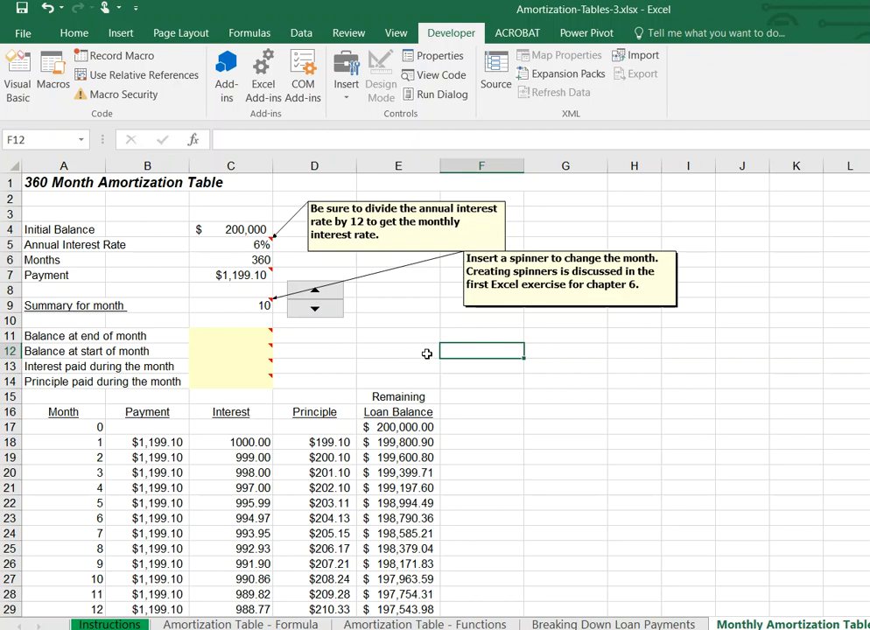
click(7, 579)
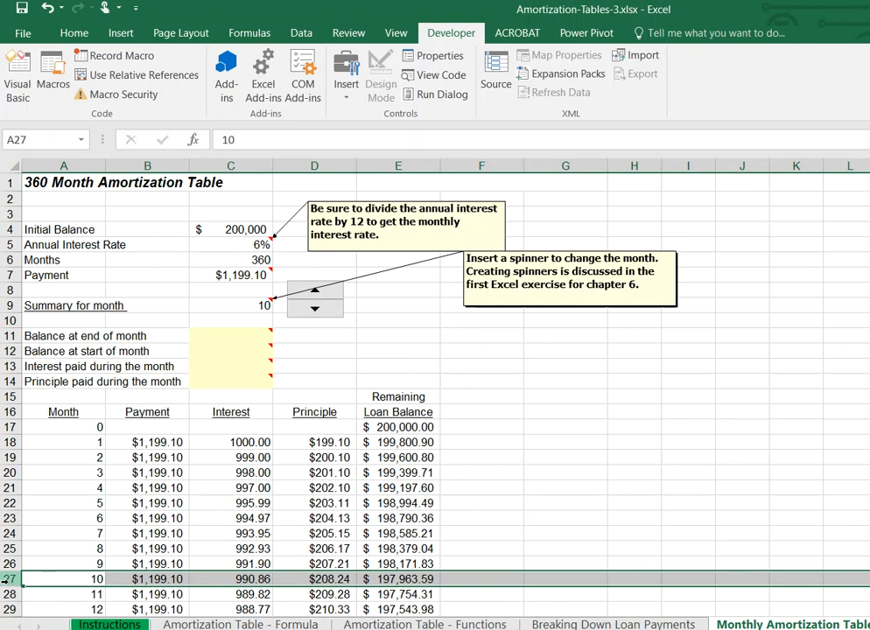
click(227, 579)
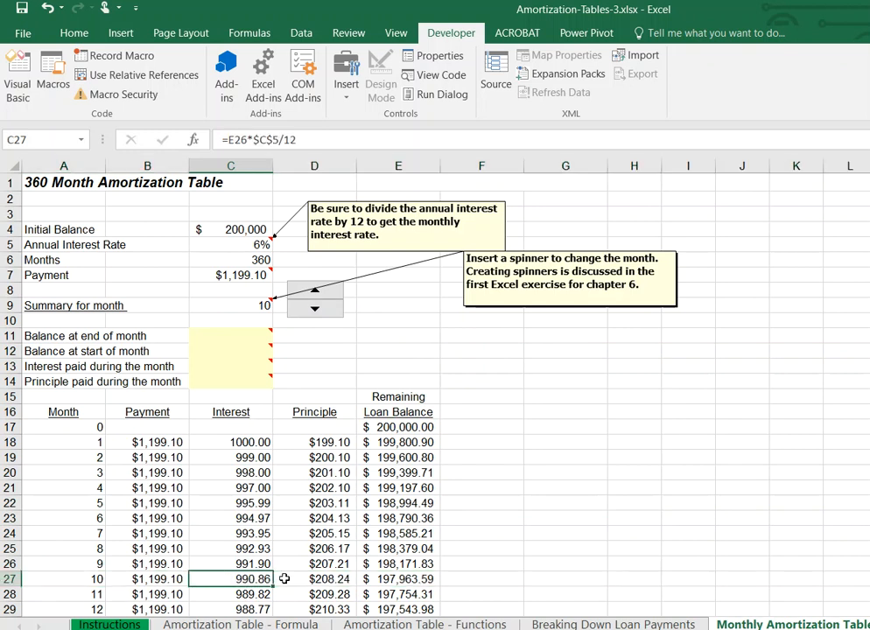
click(317, 579)
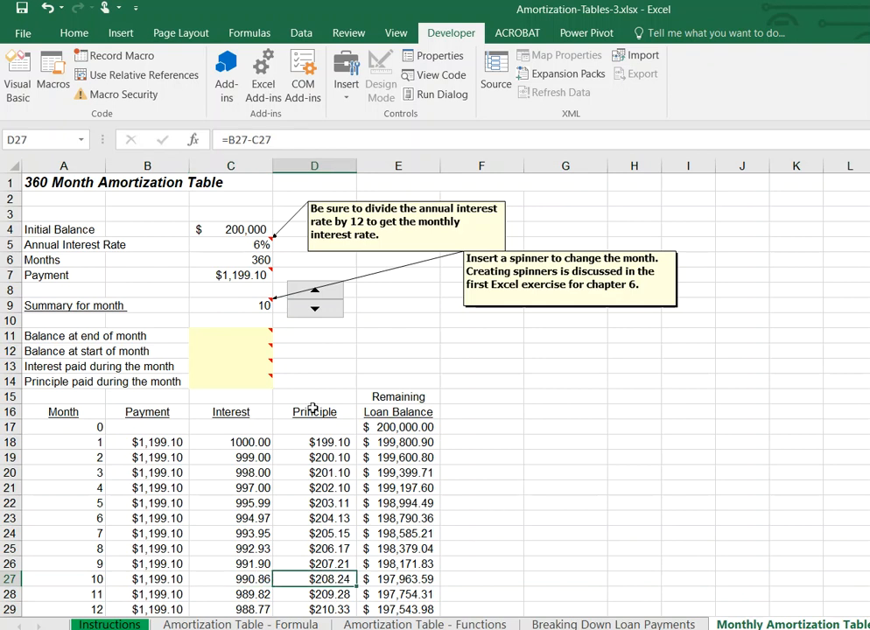
Start a VLOOKUP in C11 for the balance at end of month, with C9 as the lookup value
mouse_move(233, 350)
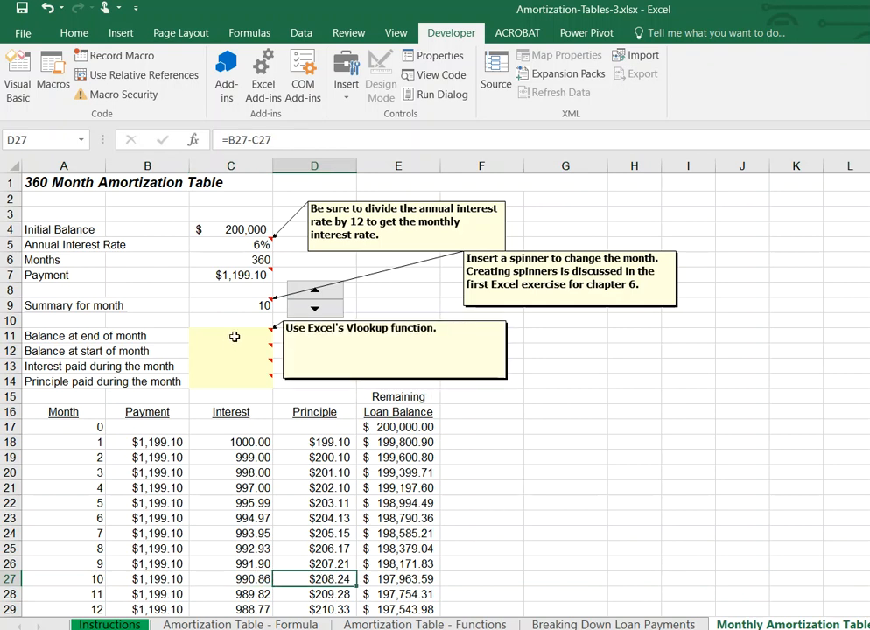
click(234, 336)
text(=)
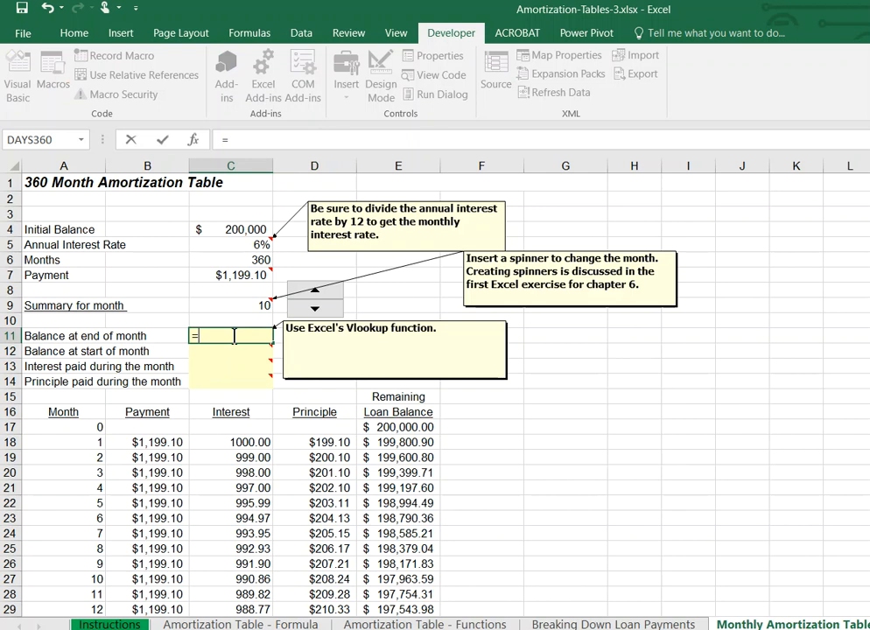
text(vloo)
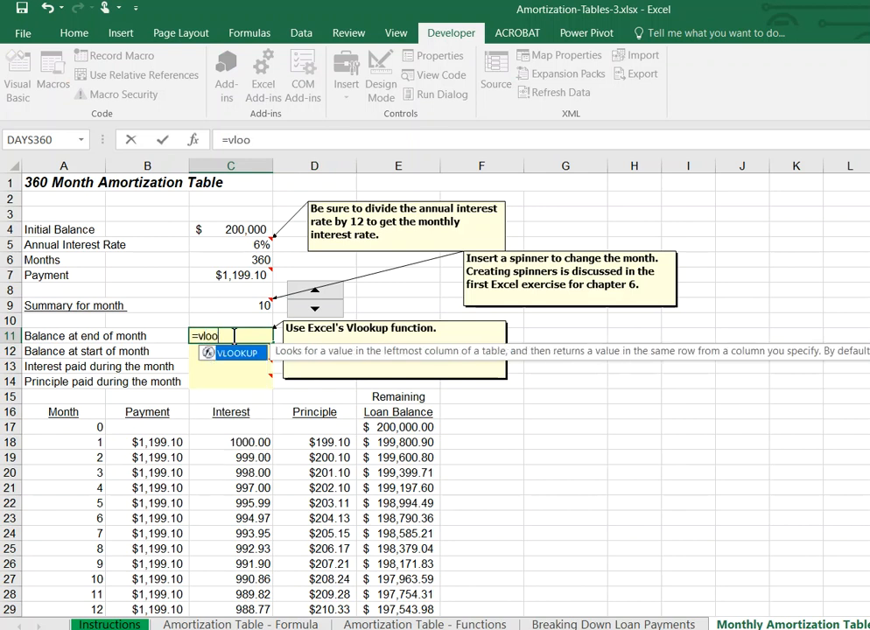
text(kup()
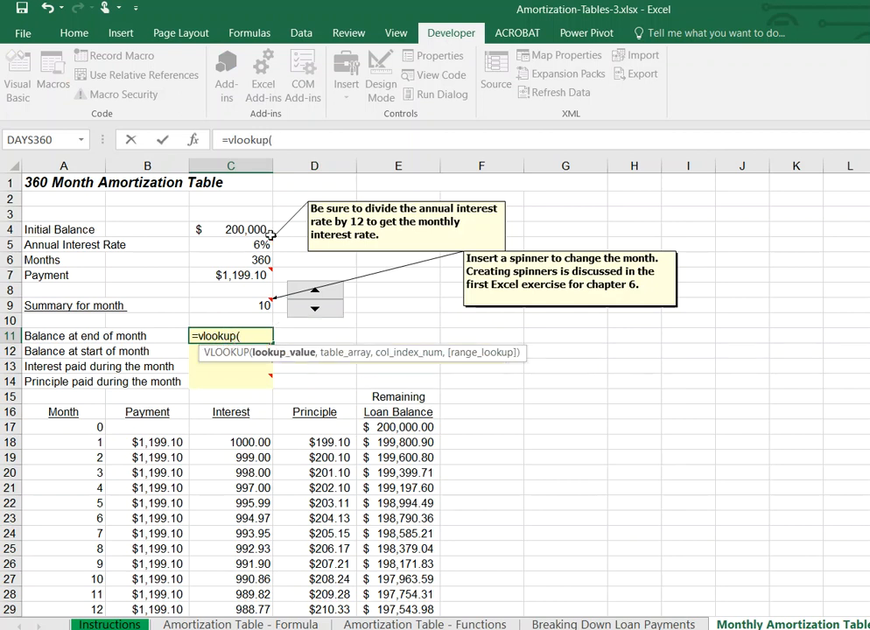
click(195, 141)
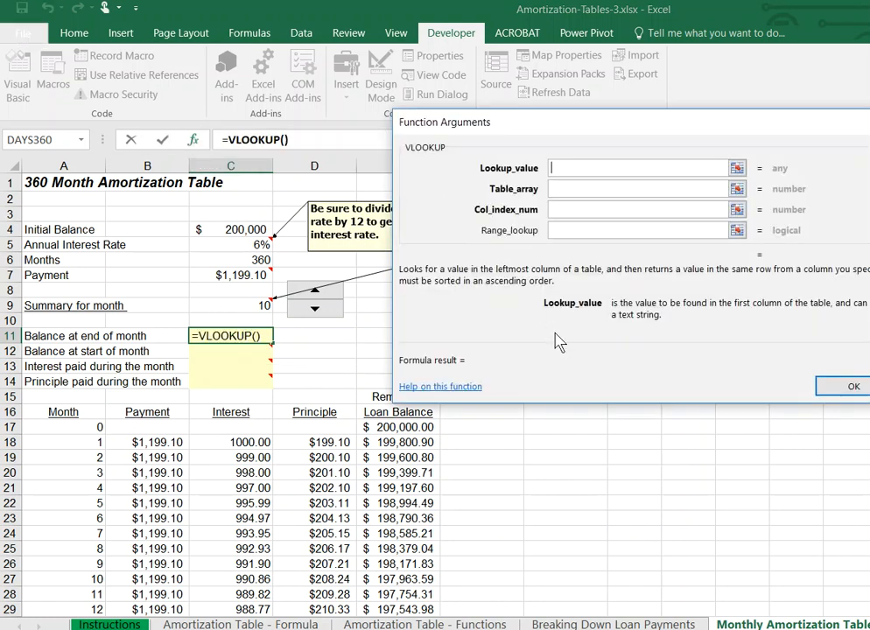
click(236, 301)
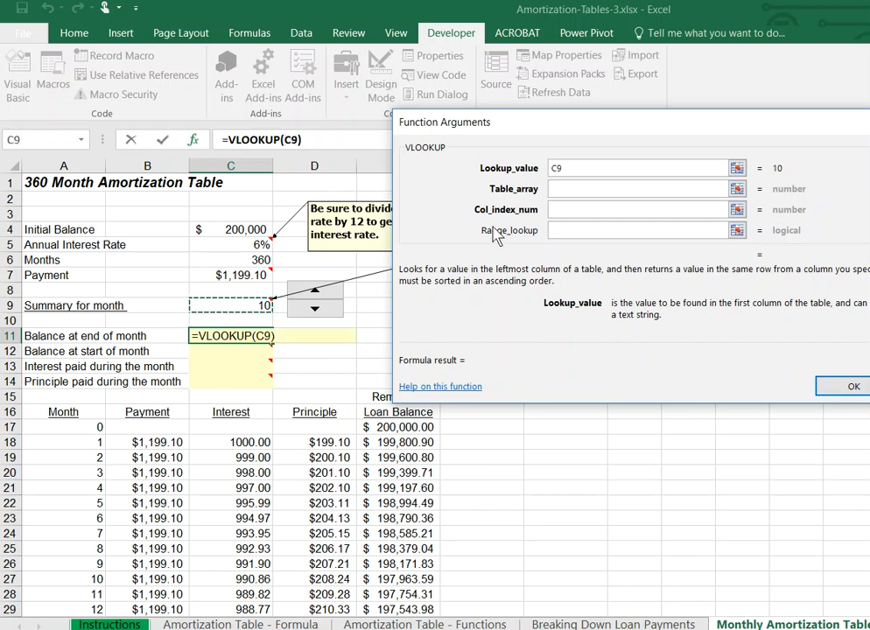
Set the VLOOKUP's table array to A17:E88 in the amortization table
click(564, 190)
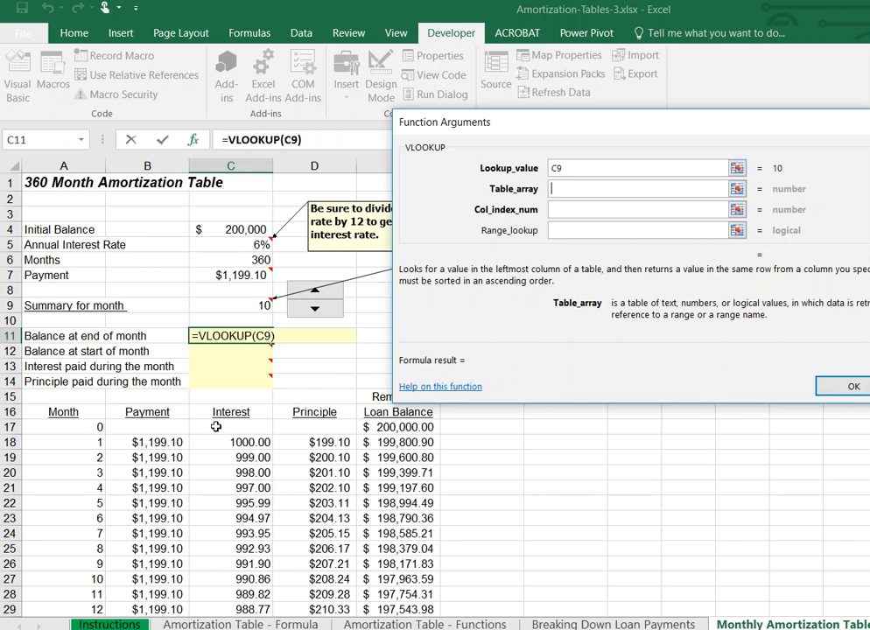
click(72, 427)
drag(71, 426, 423, 617)
drag(363, 617, 363, 617)
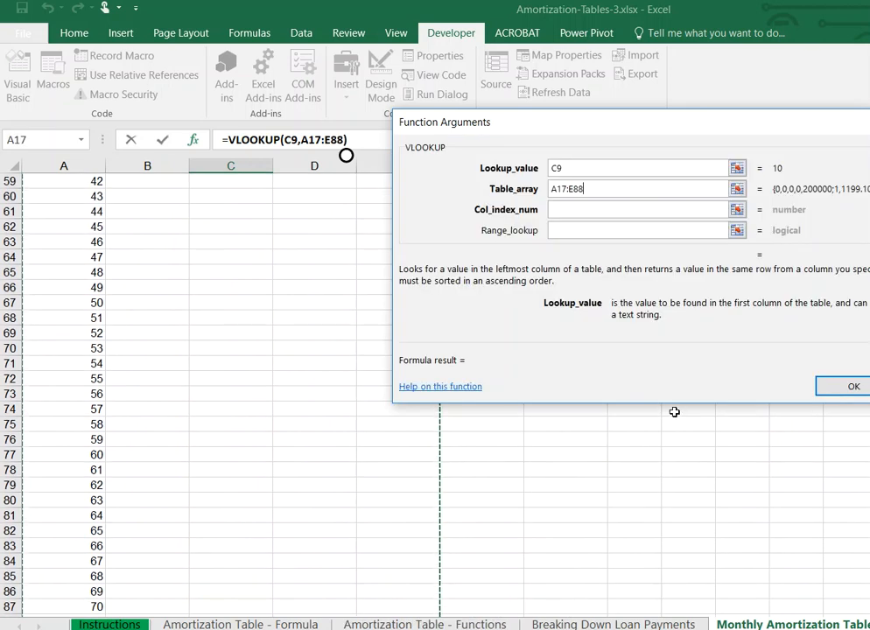
click(577, 211)
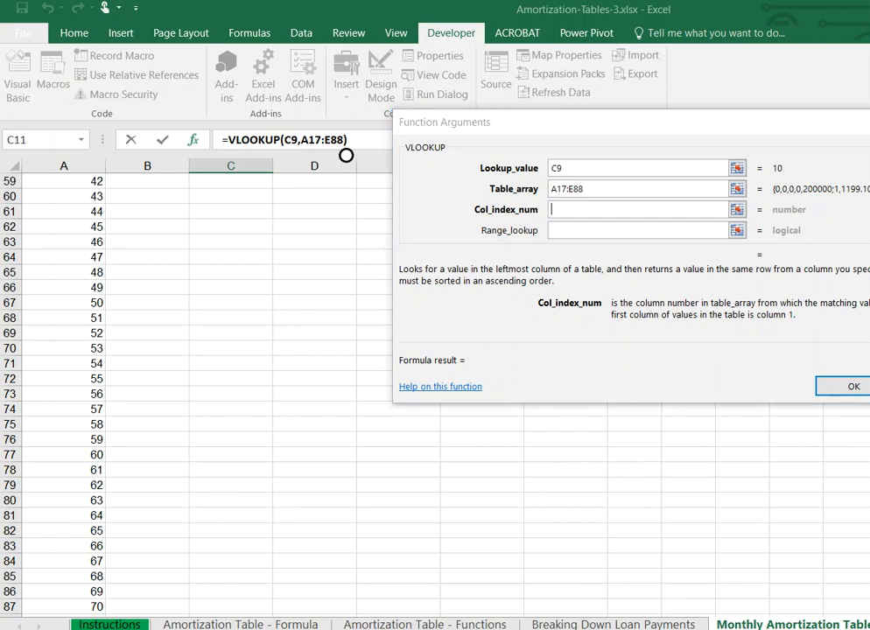
click(869, 470)
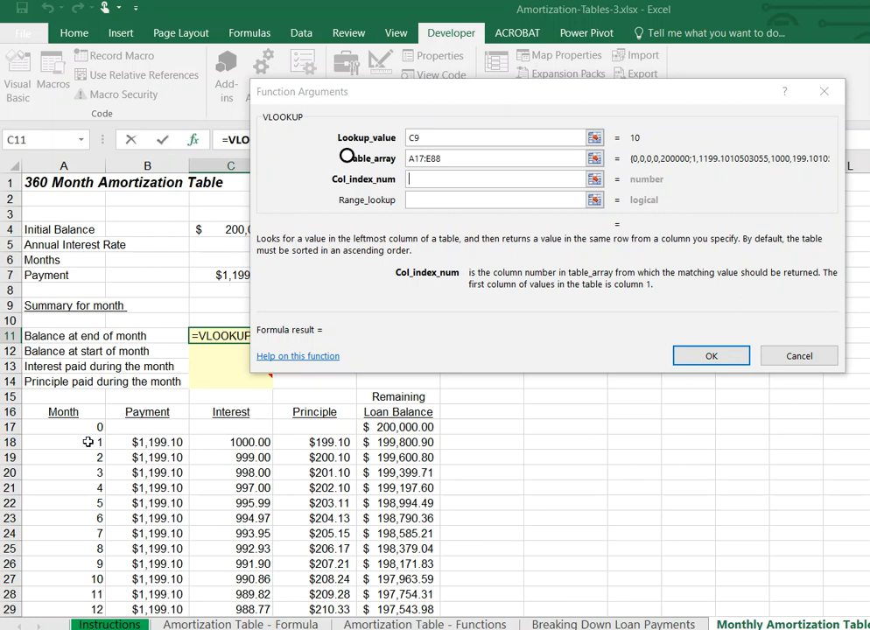
click(90, 441)
click(135, 441)
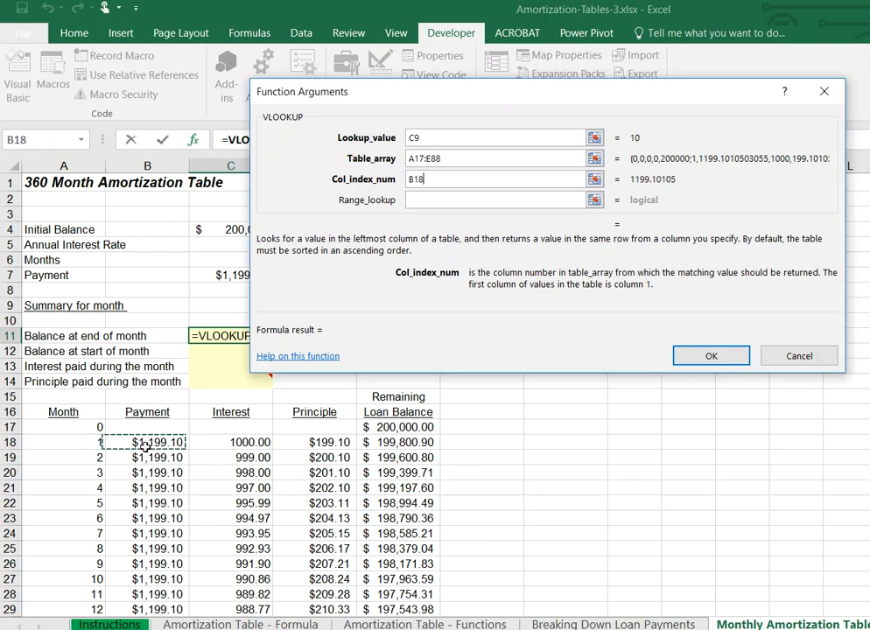
click(237, 443)
click(328, 440)
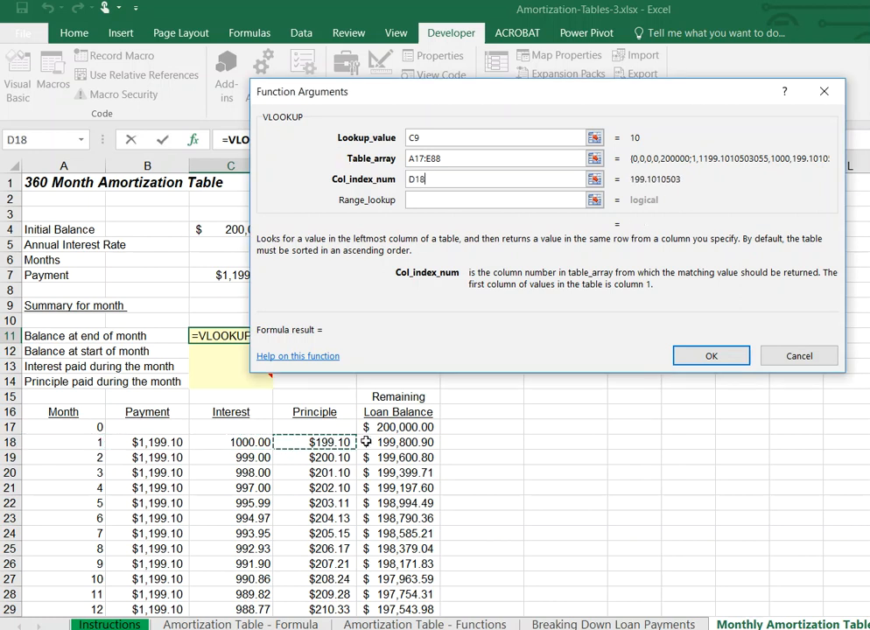
click(404, 442)
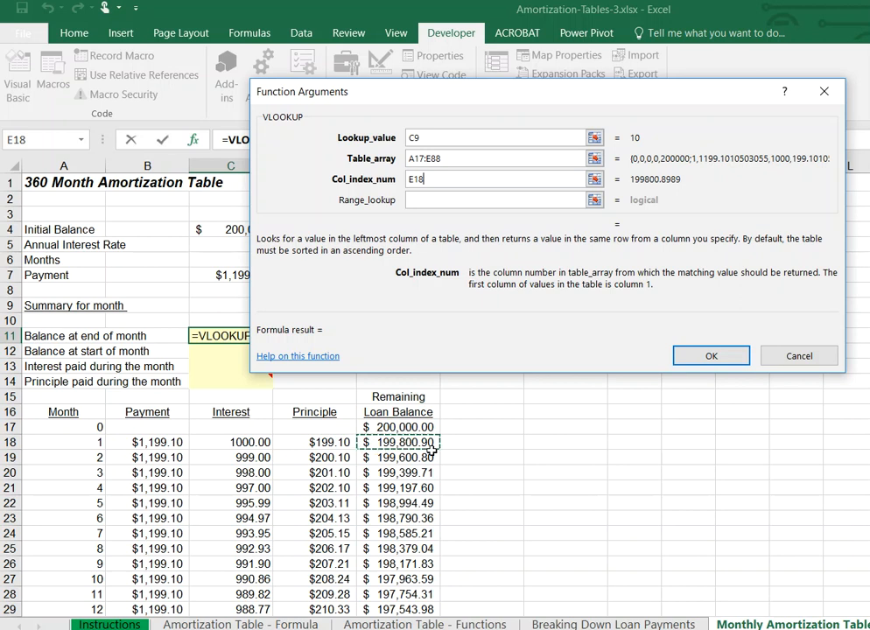
Set the VLOOKUP's column index number to 5 and complete the formula in C11
drag(435, 179, 385, 179)
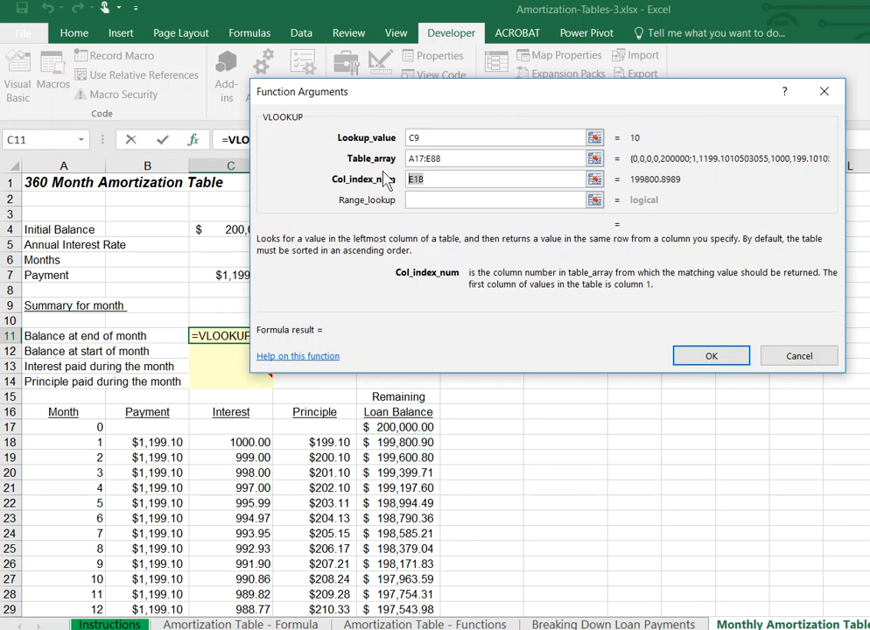
text(5)
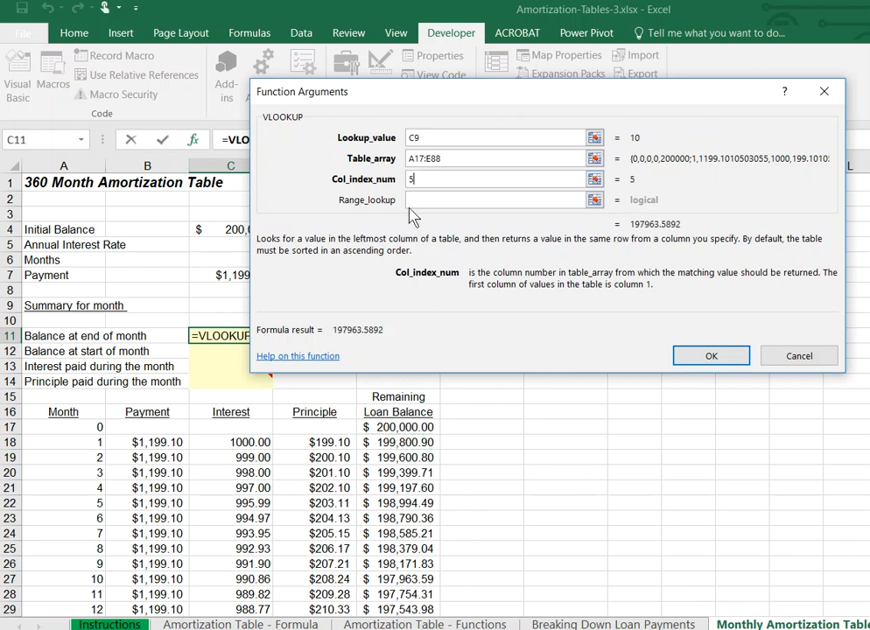
click(710, 355)
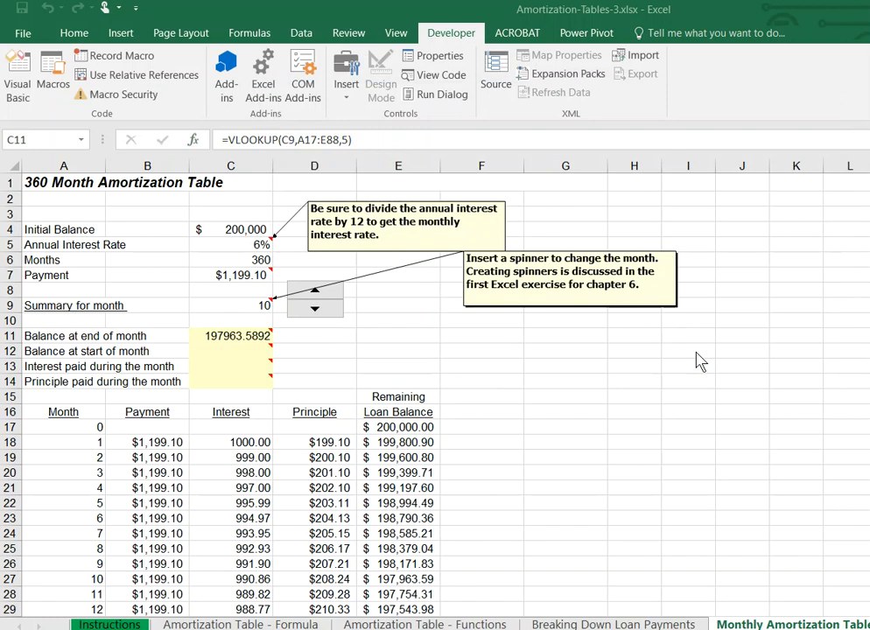
Format the balance at end of month in C11 as Number with 2 decimal places
click(235, 344)
mouse_move(236, 341)
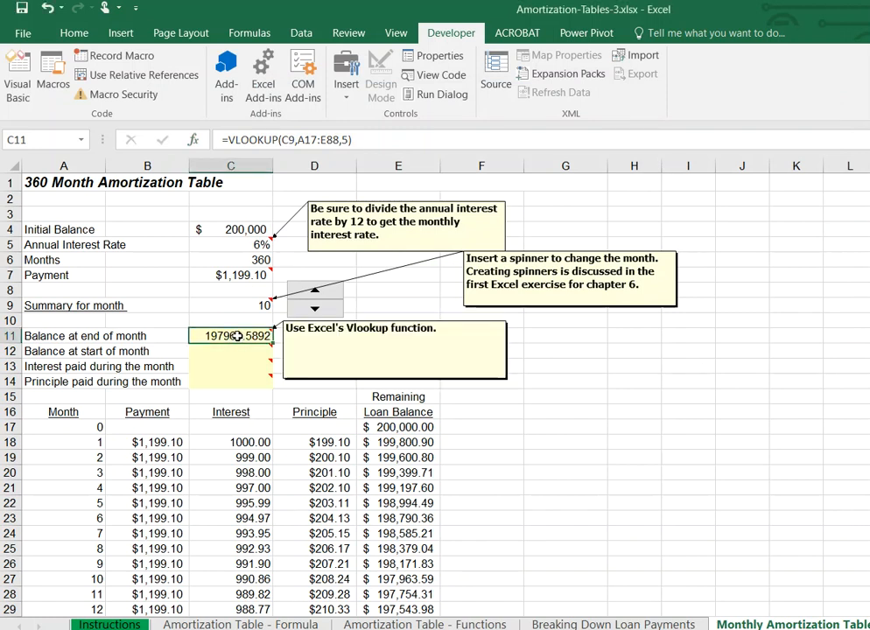
right_click(237, 336)
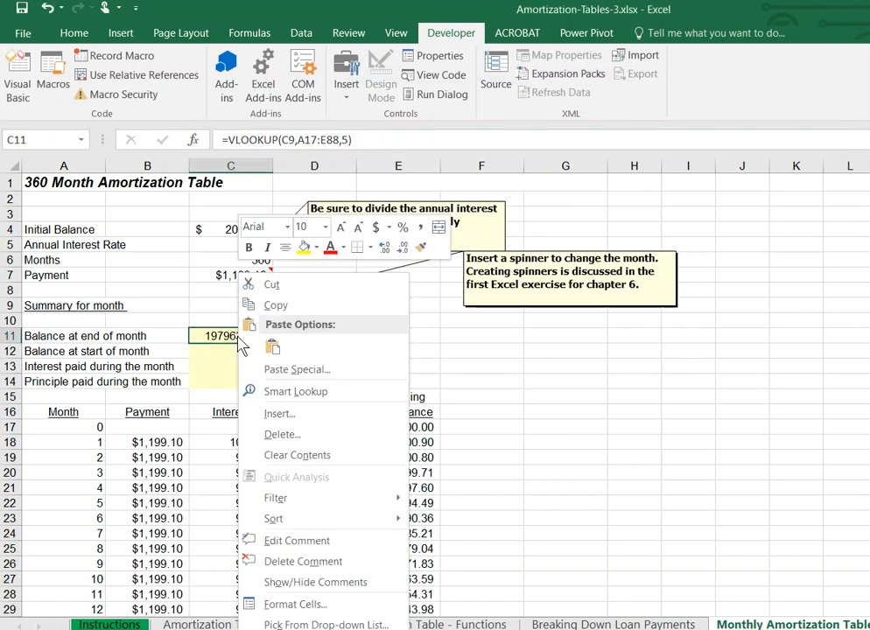
click(289, 604)
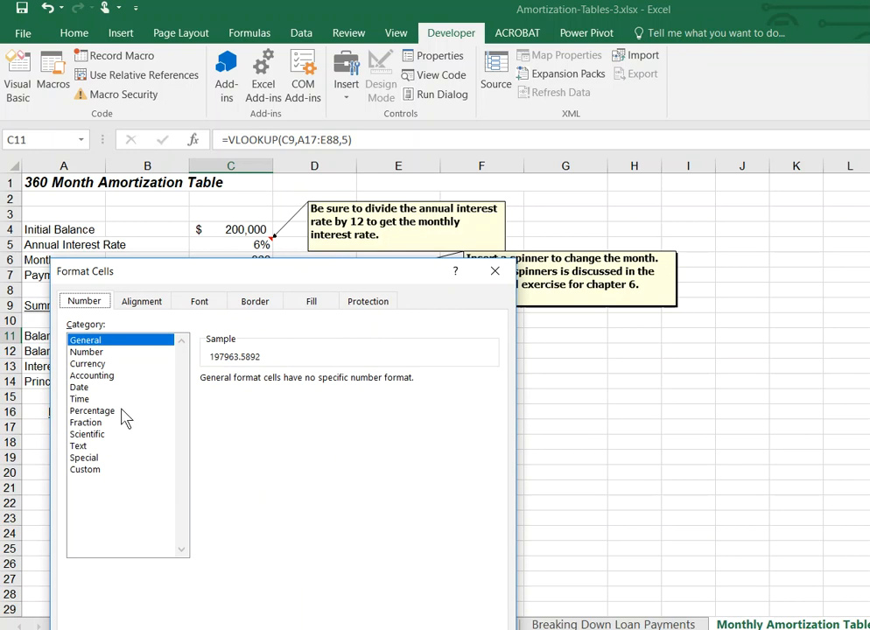
click(92, 352)
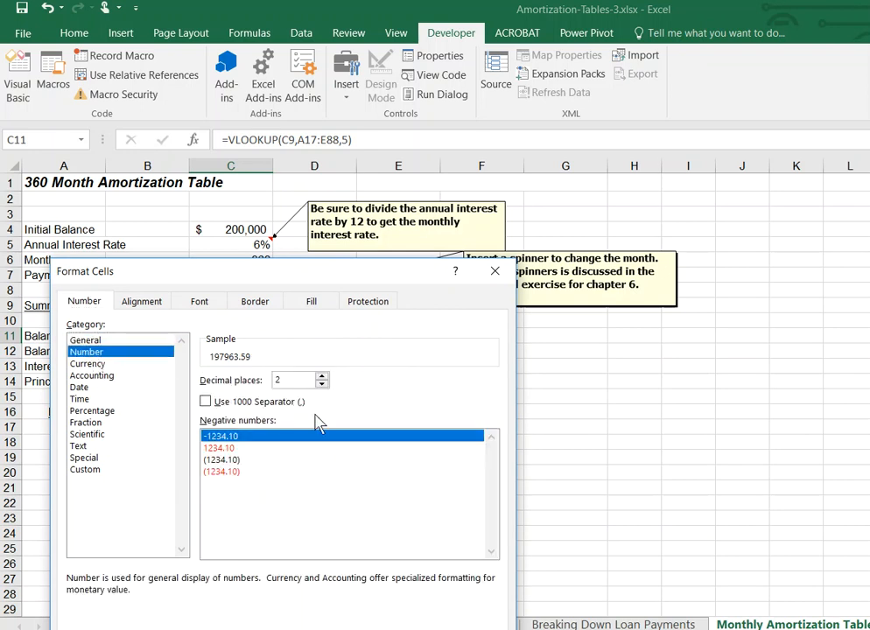
key(Return)
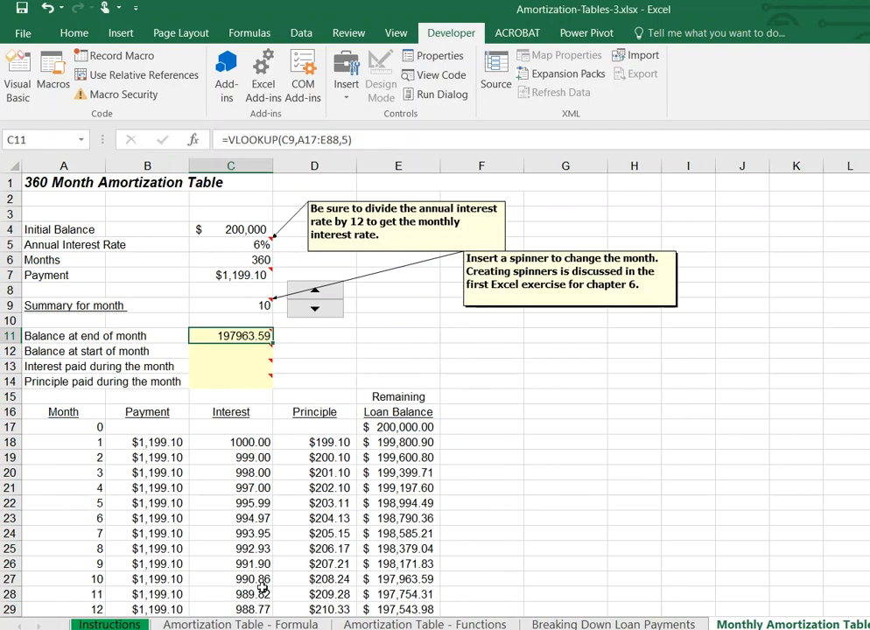
Apply the comma style to month 10's remaining loan balance in E27
click(408, 581)
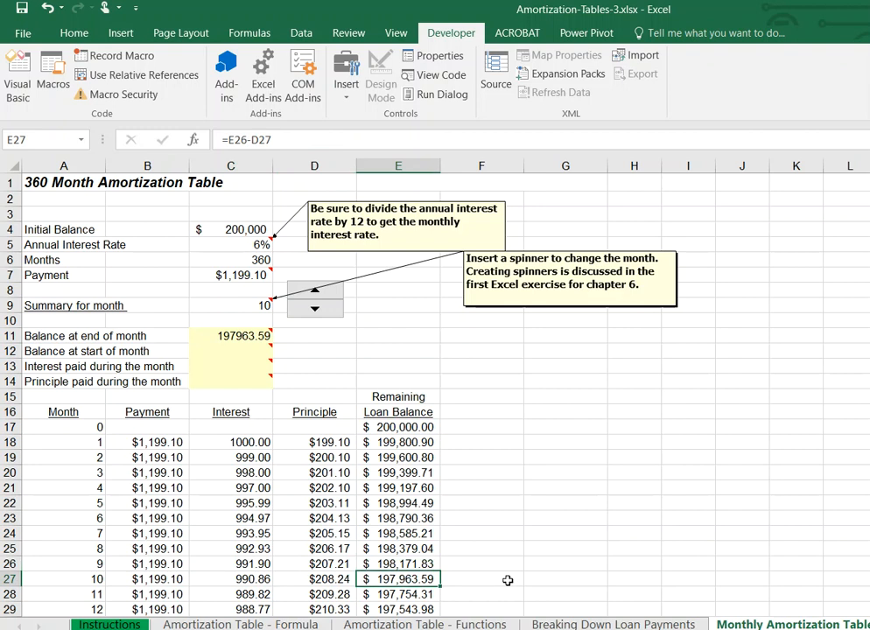
click(76, 34)
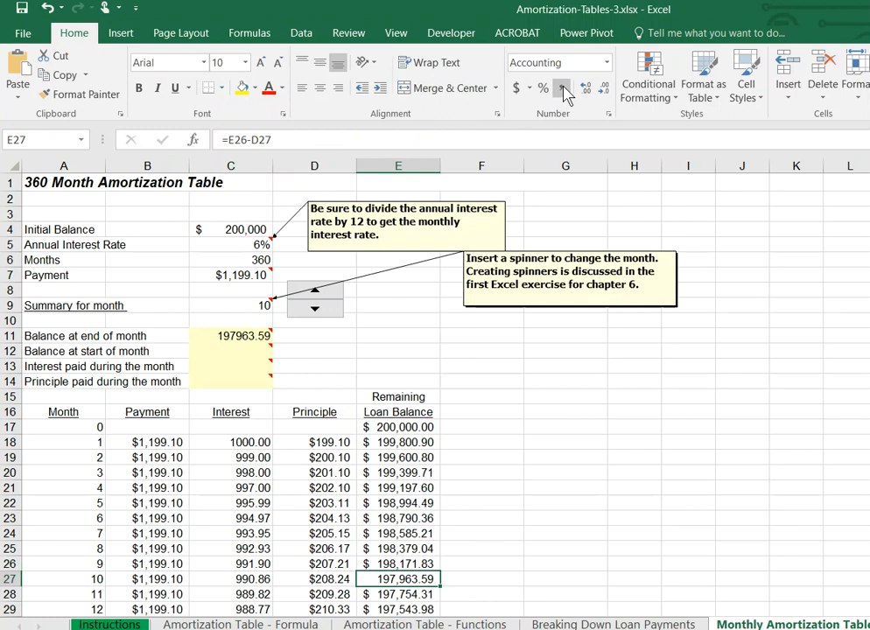
click(244, 336)
Start a VLOOKUP in C12 for the balance at start of month, with C9-1 as the lookup value
click(223, 353)
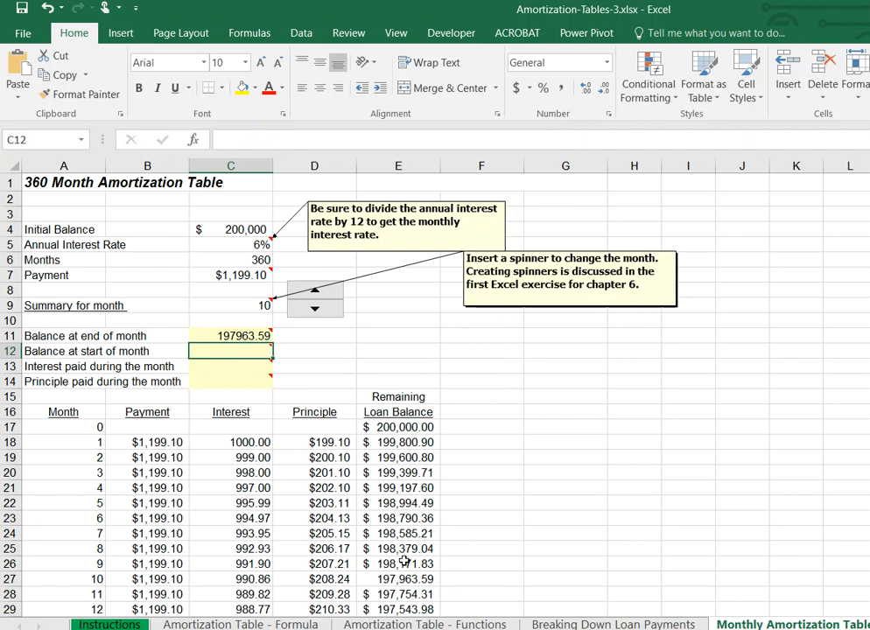
drag(416, 581, 53, 577)
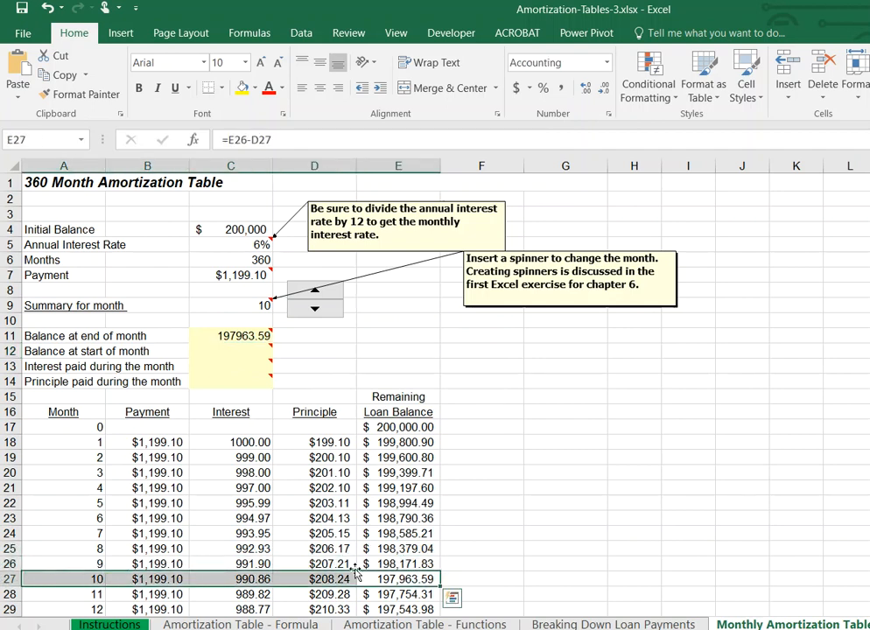
click(405, 564)
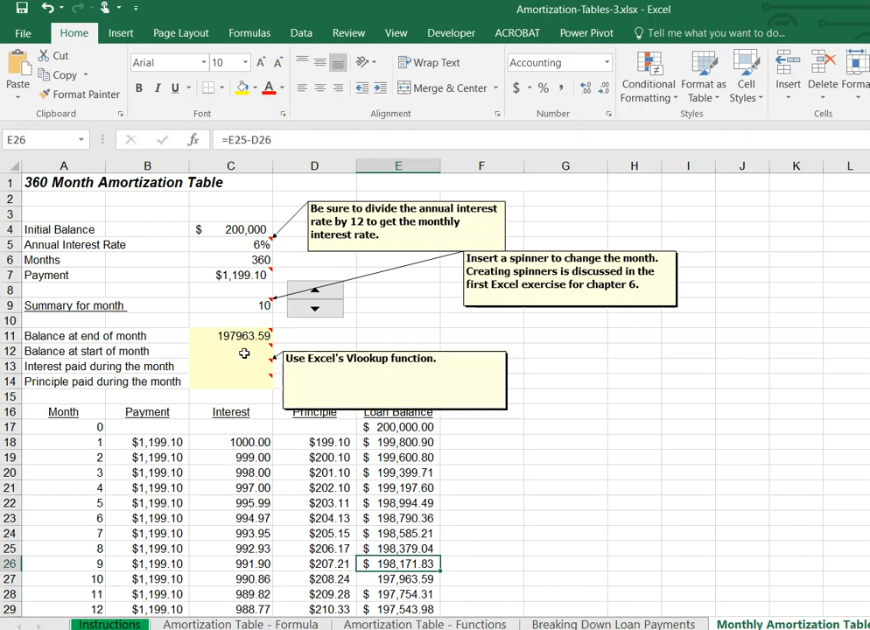
click(245, 351)
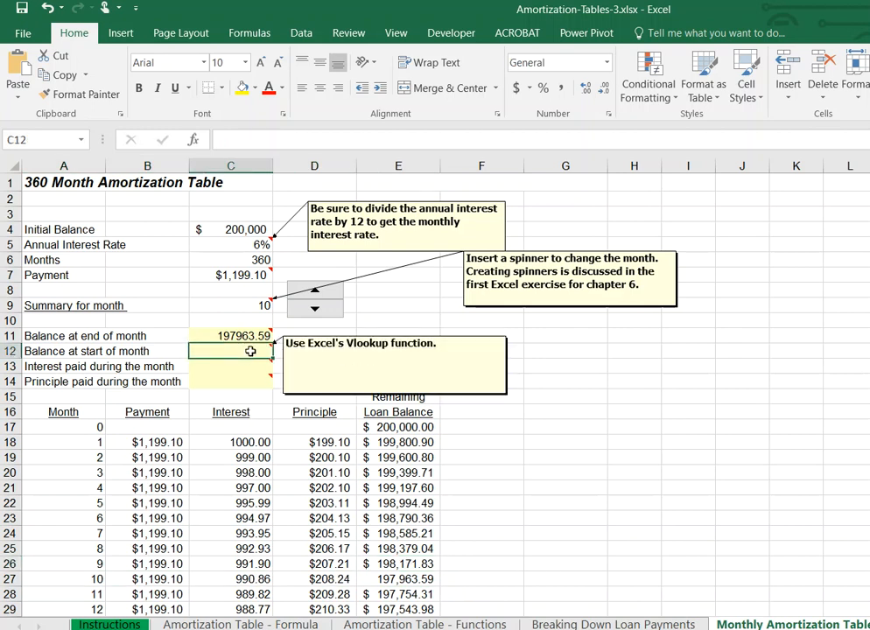
text(=vlookup)
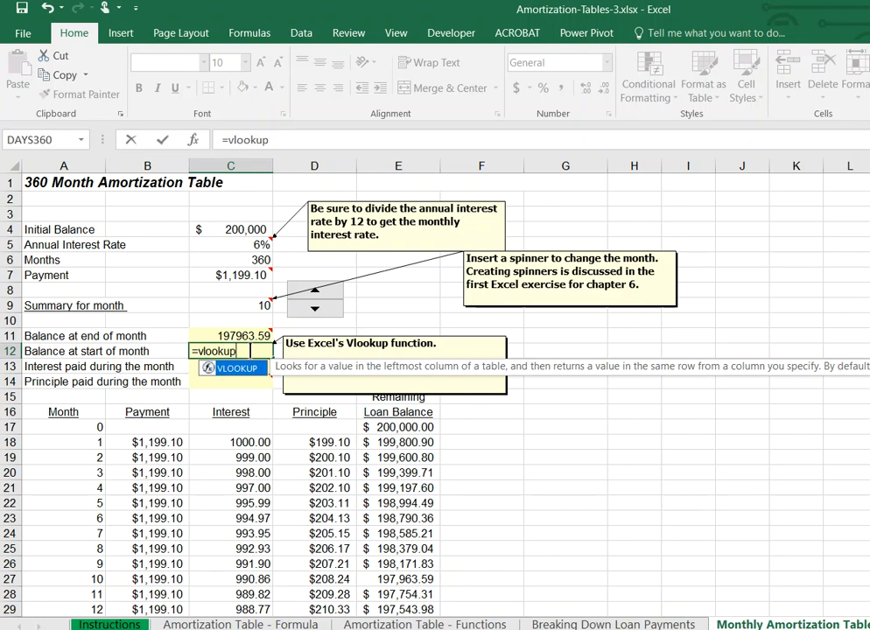
text(()
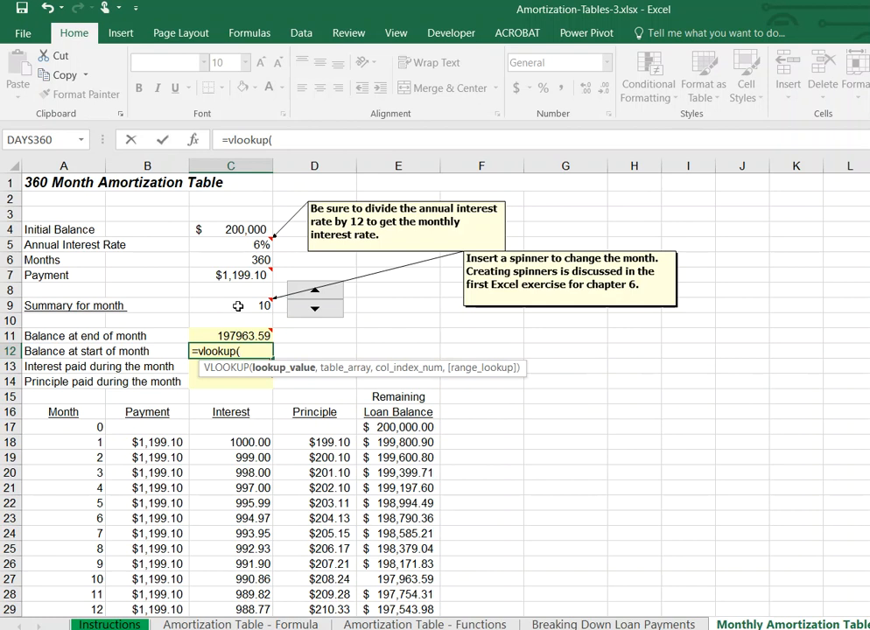
click(237, 306)
text(-)
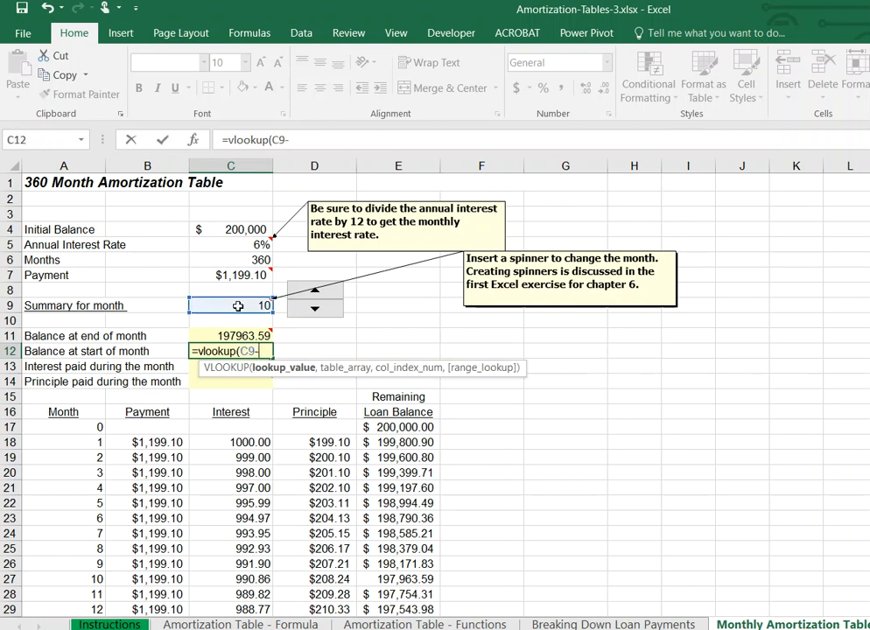
text(1,)
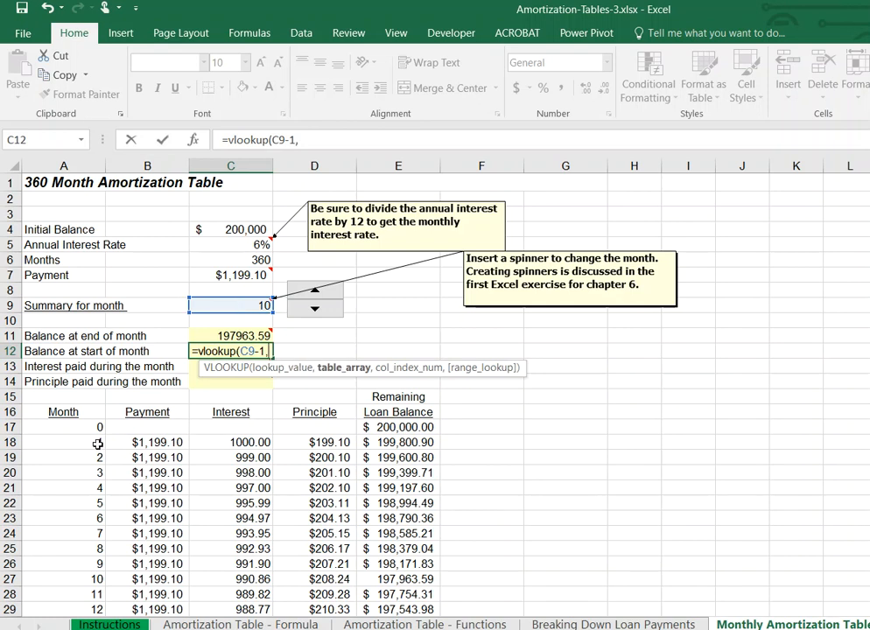
Complete the C12 VLOOKUP with table array A17:E146 and column index number 5
drag(85, 427, 438, 595)
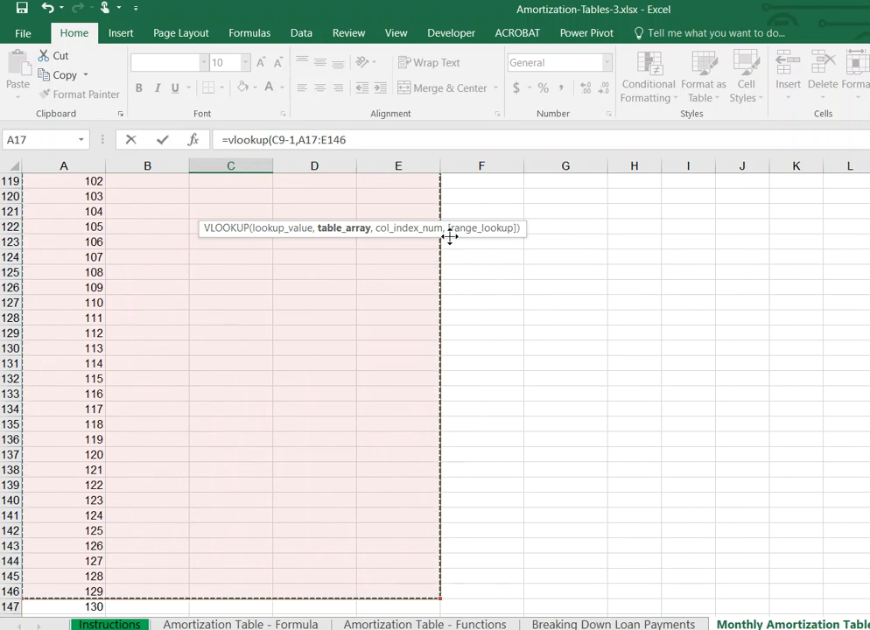
click(356, 141)
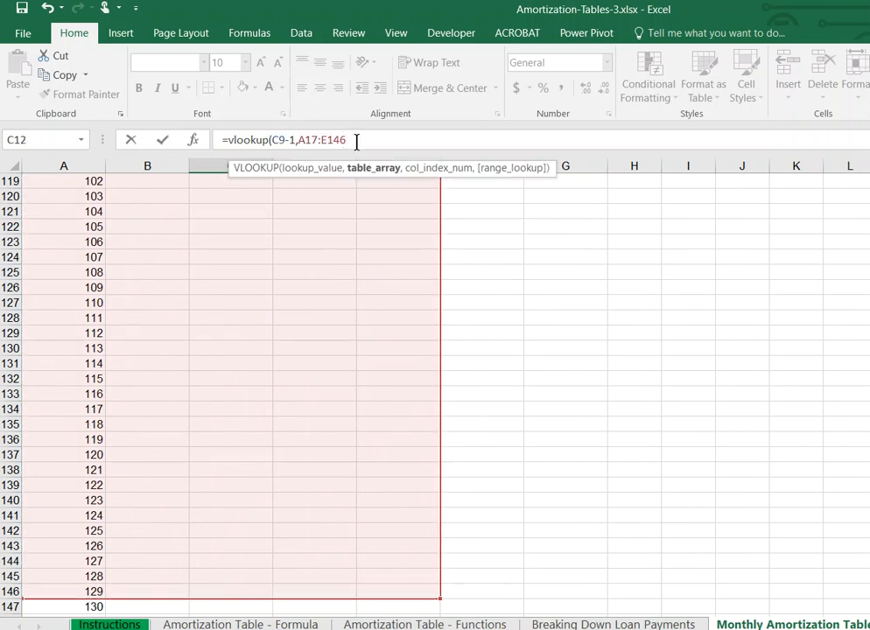
text(,)
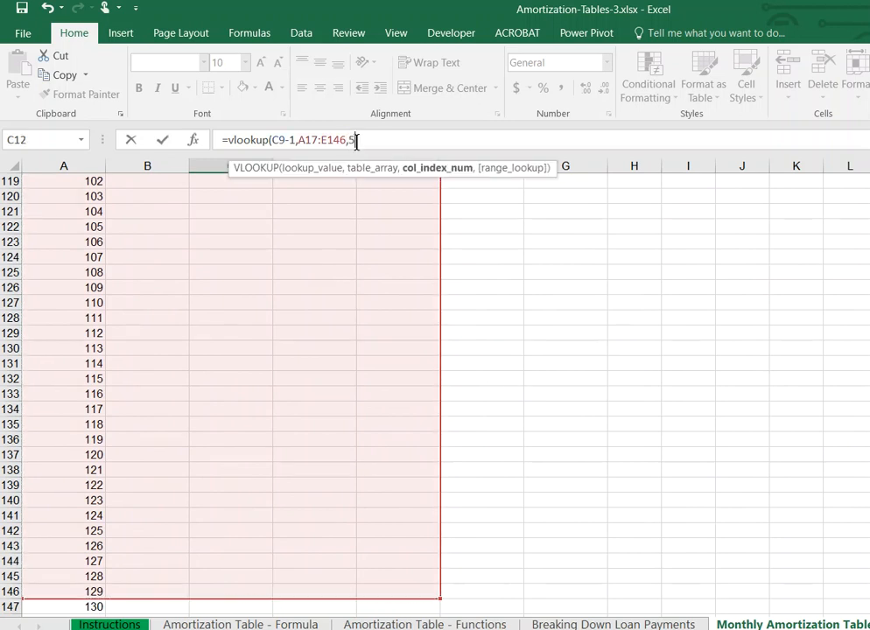
text(5)
key(Return)
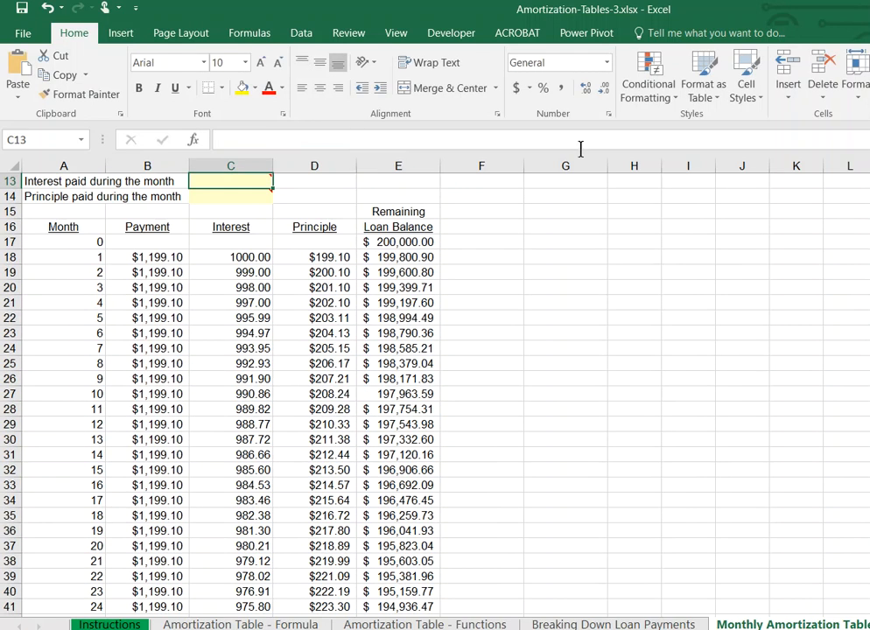
scroll(586, 354, up, 4)
Format the summary cells C11:C14 with the comma style and one decimal place
mouse_move(228, 359)
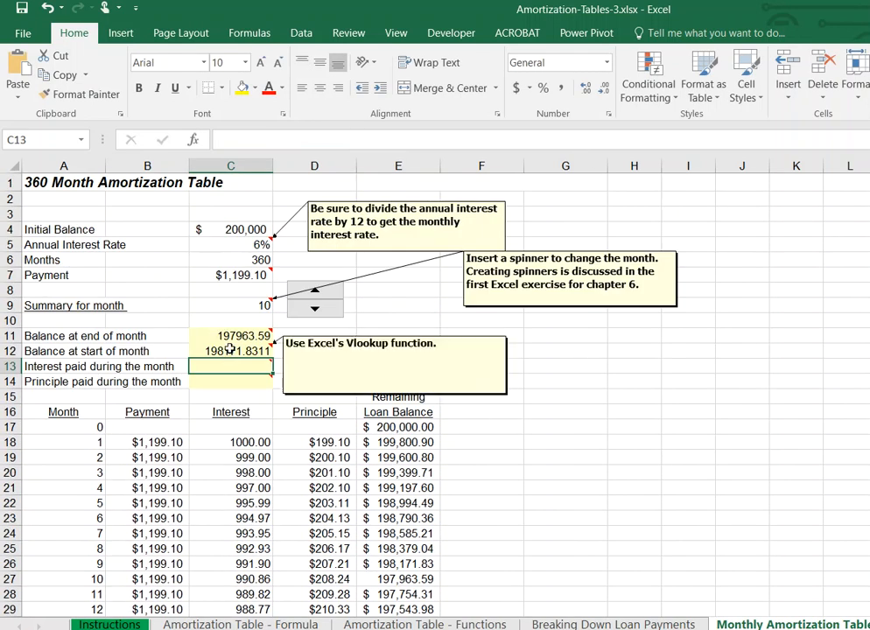
drag(230, 338, 230, 382)
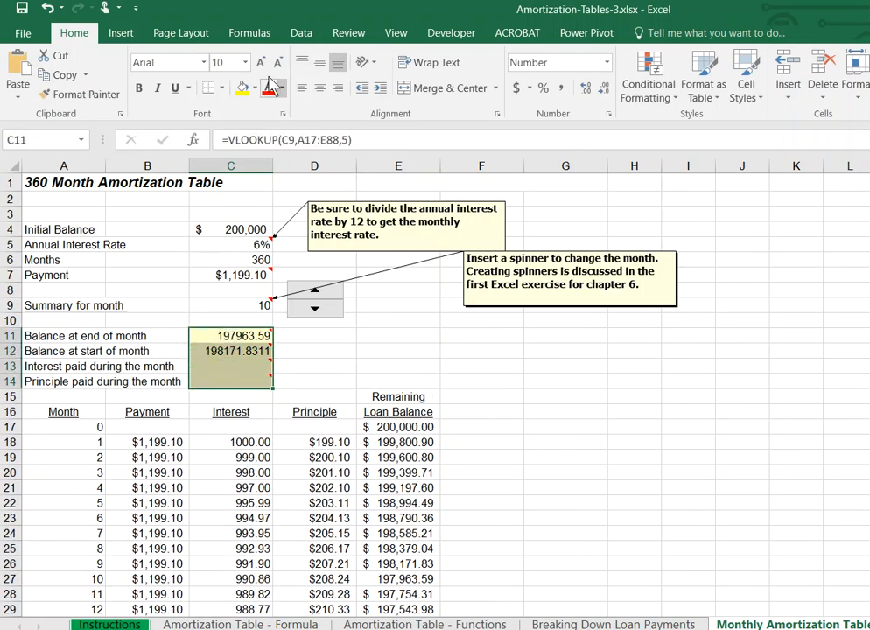
click(561, 90)
click(604, 89)
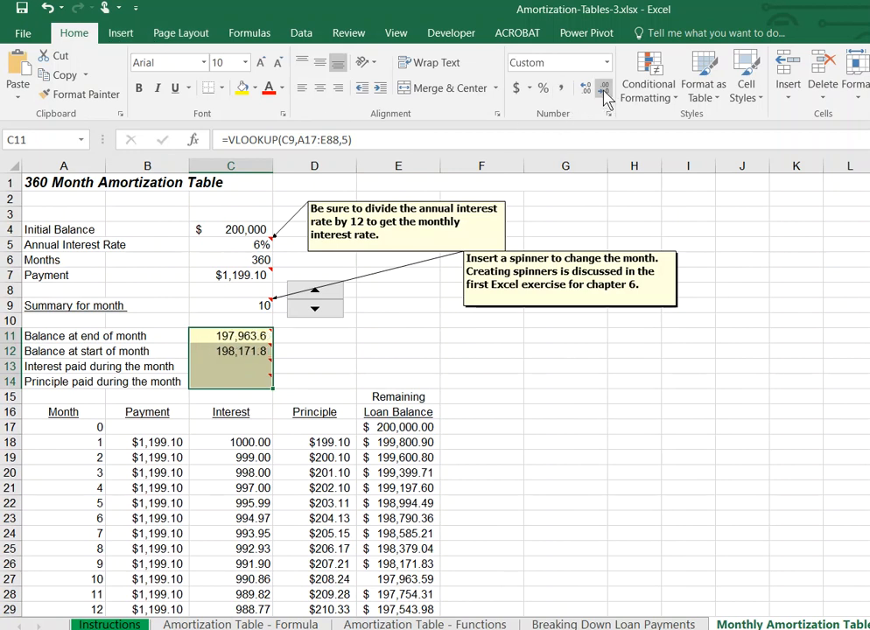
Start a VLOOKUP in C13 for the interest paid during the month, with C9 as the lookup value
click(239, 348)
click(243, 364)
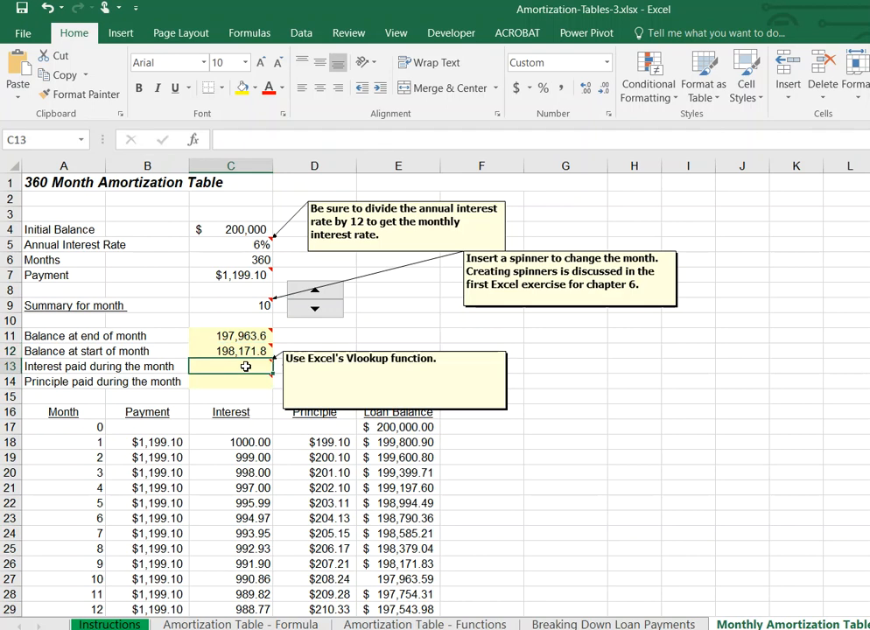
text(=)
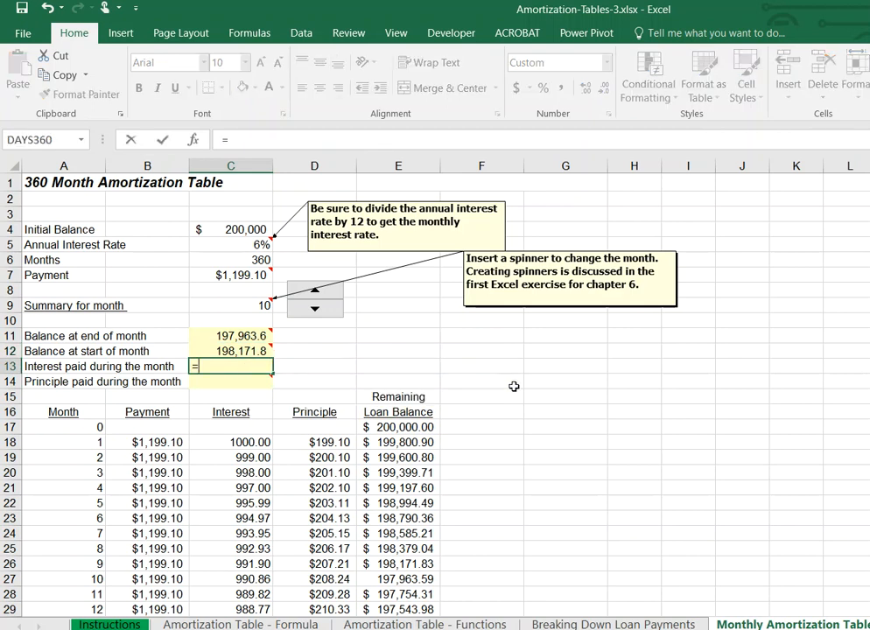
text(vlo)
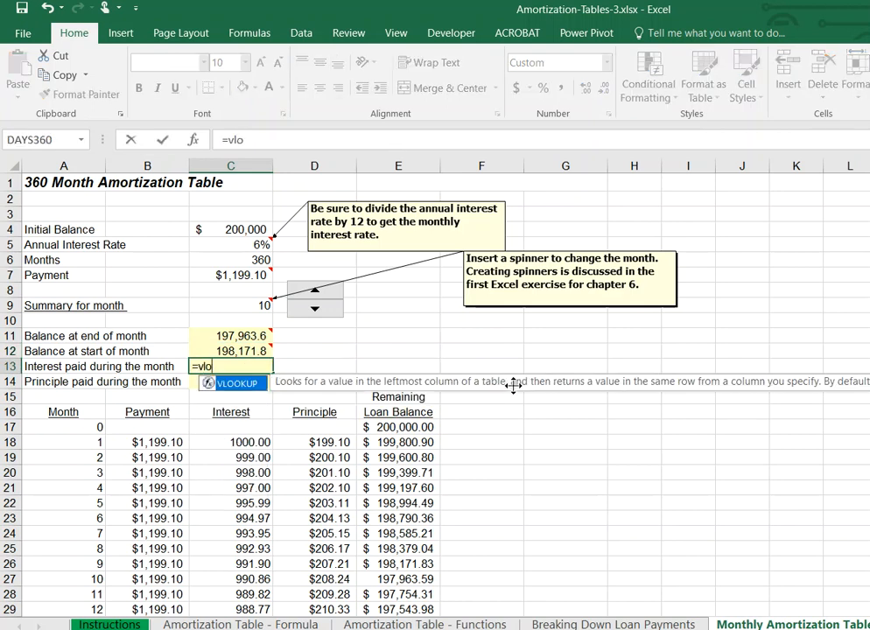
text(okup()
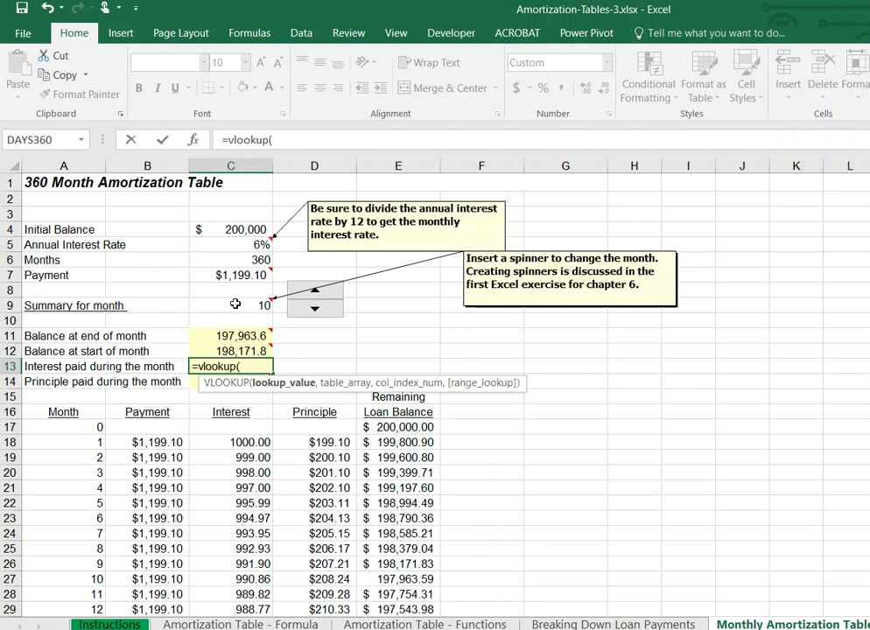
click(233, 305)
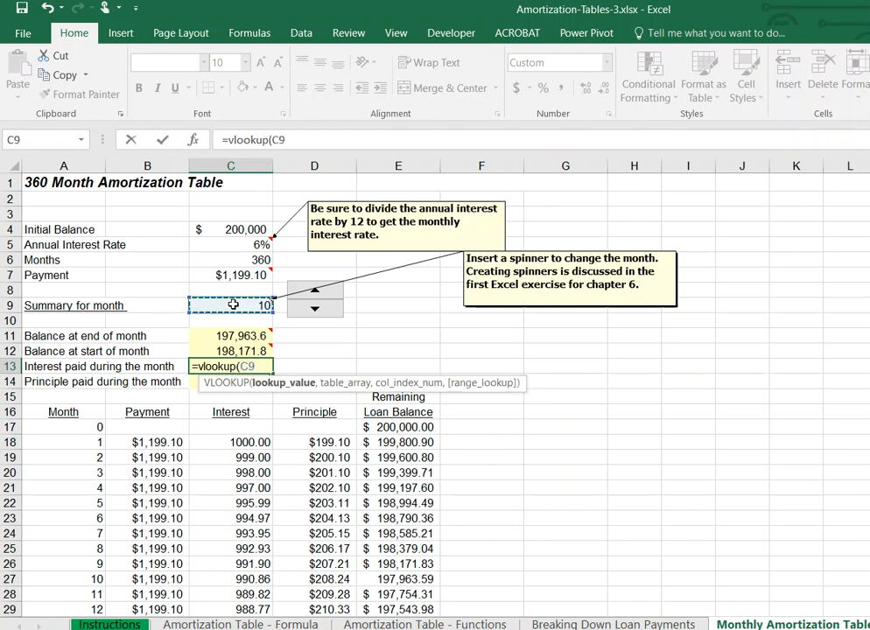
text(,)
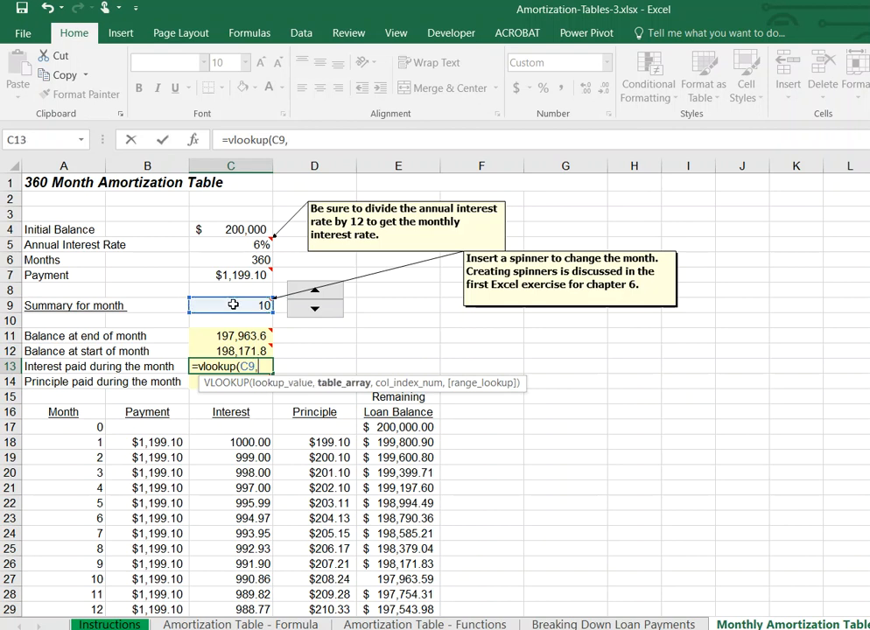
Complete the C13 VLOOKUP with table array A17:E78 and column index number 3
drag(95, 427, 398, 595)
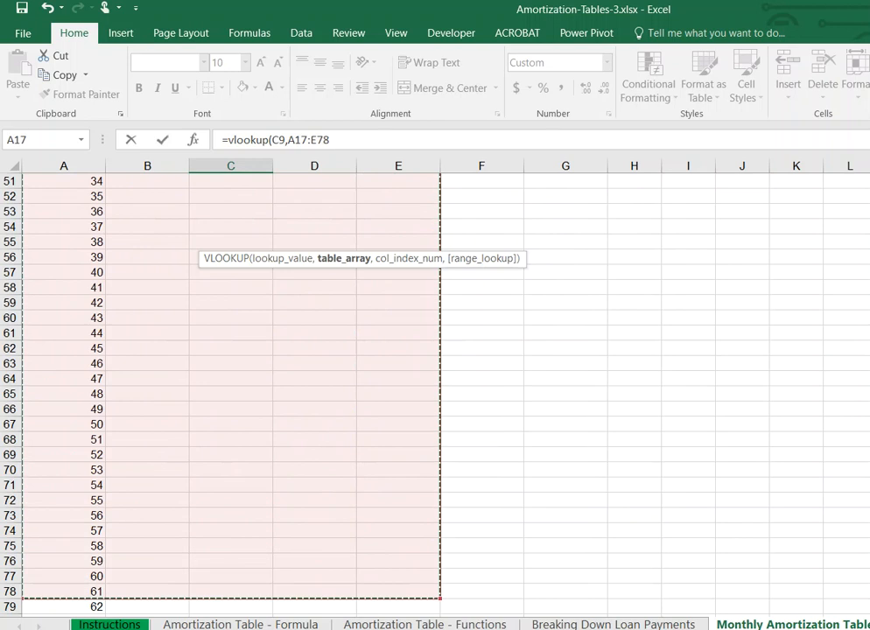
click(341, 139)
text(,)
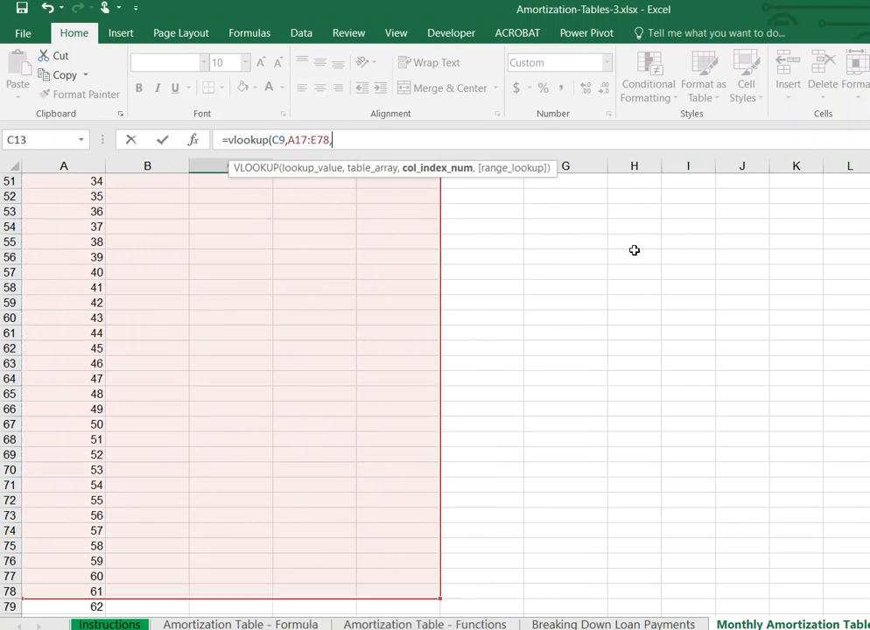
scroll(227, 385, up, 17)
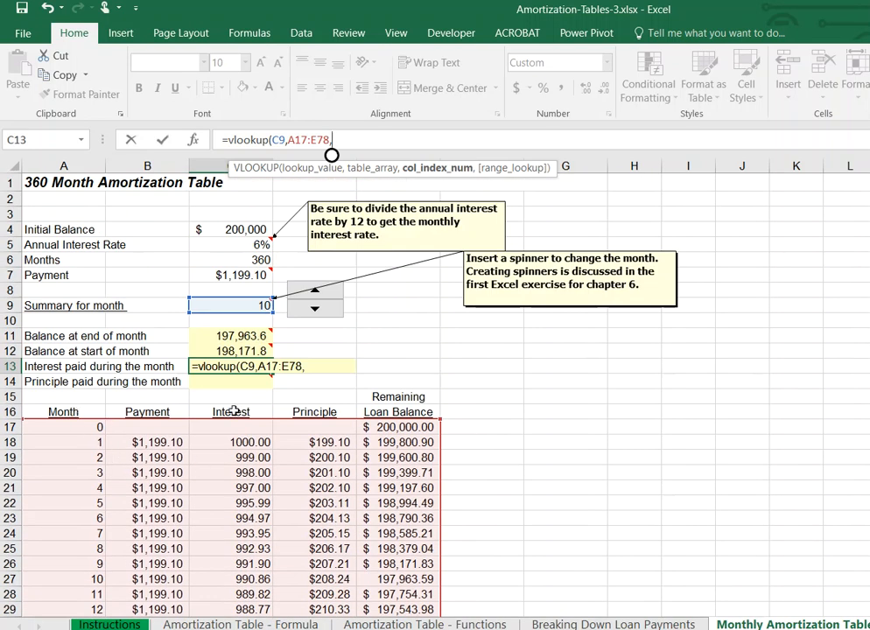
text(3))
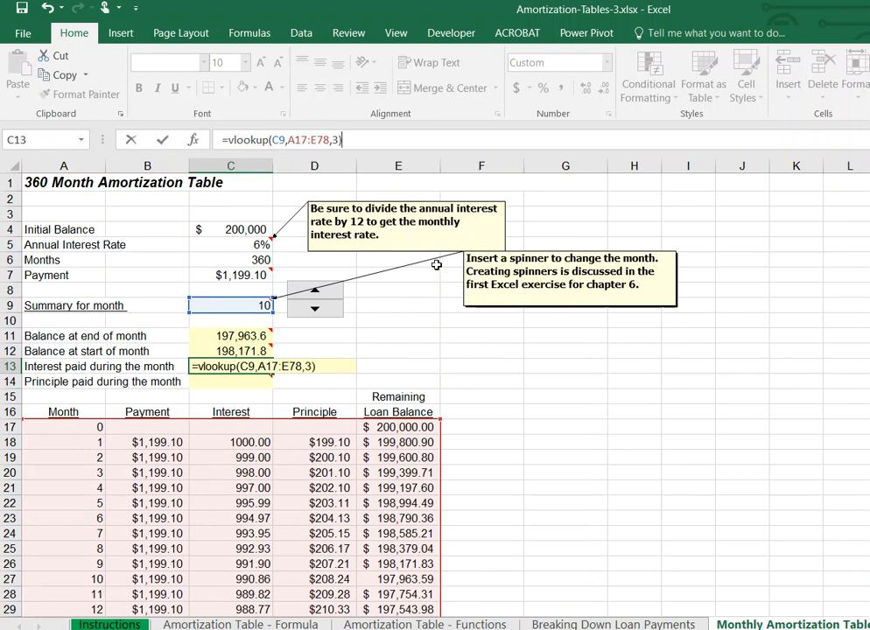
key(Return)
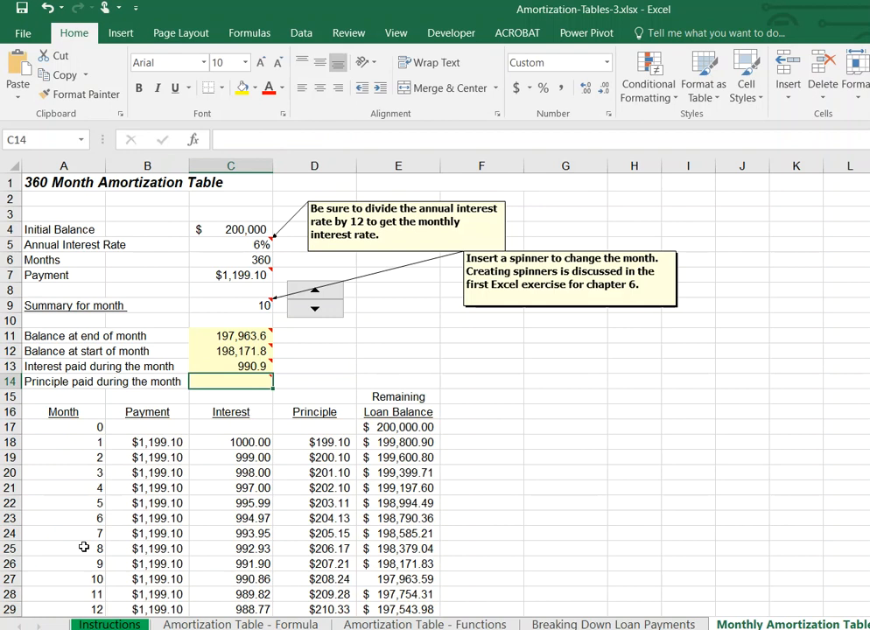
Examine month 10's interest and principle in row 27 of the amortization table
click(232, 579)
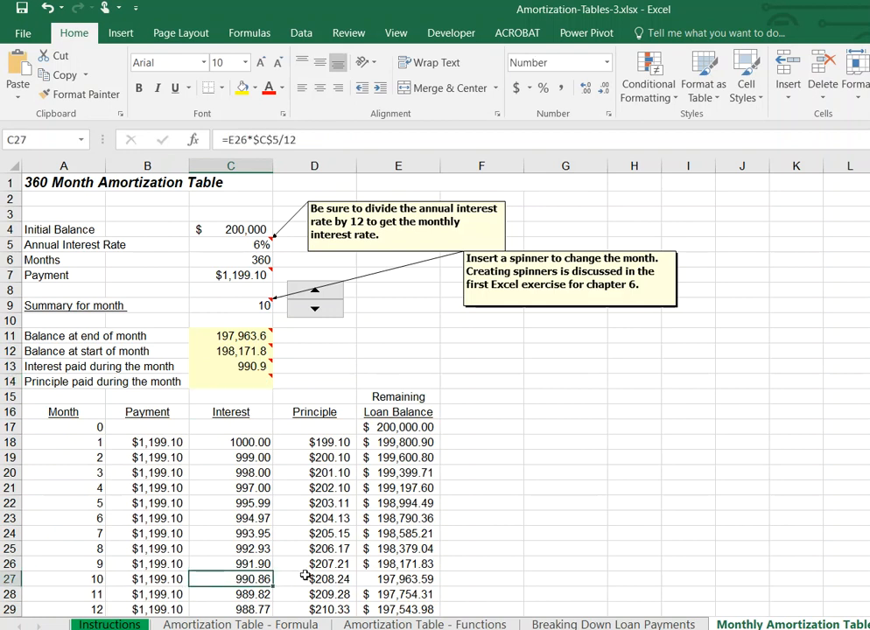
click(339, 580)
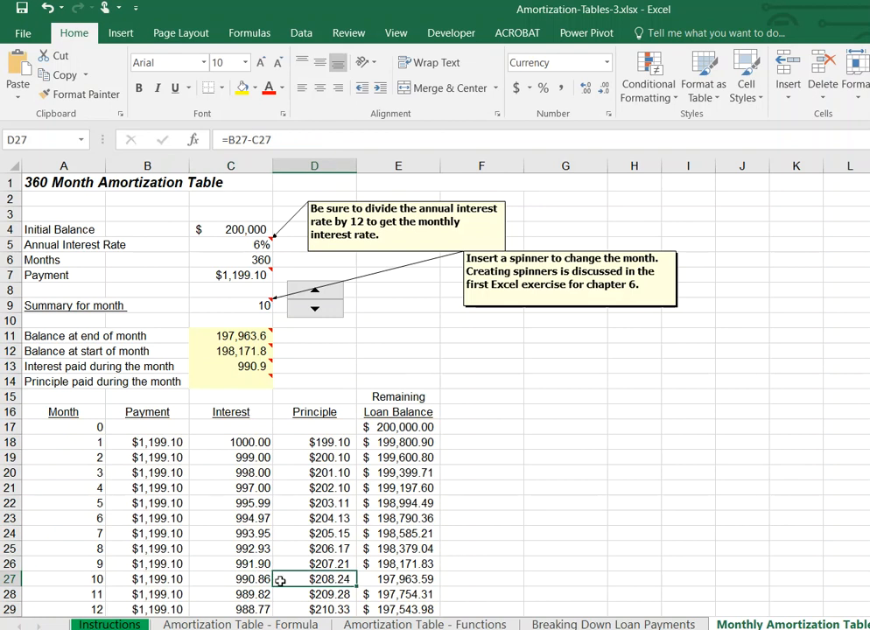
mouse_move(131, 629)
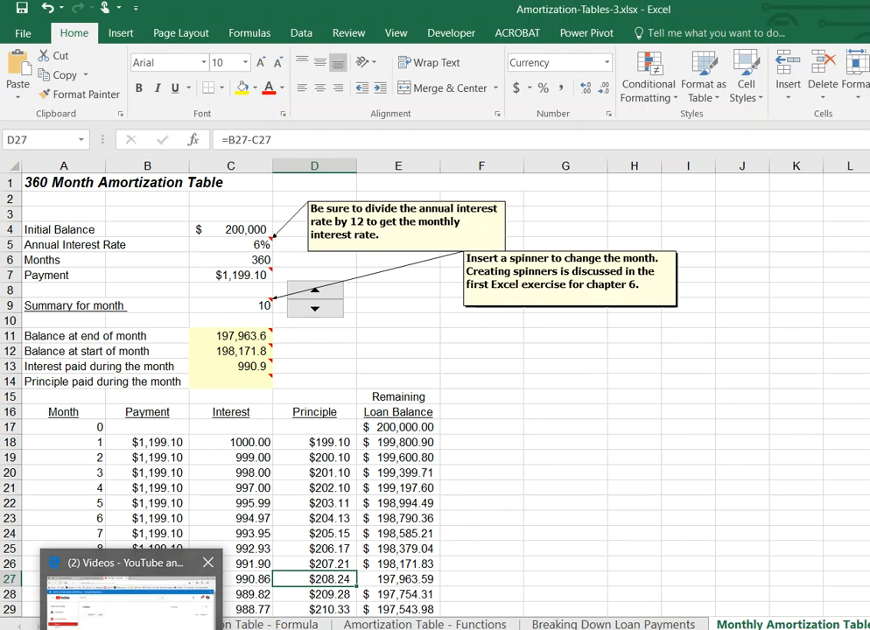